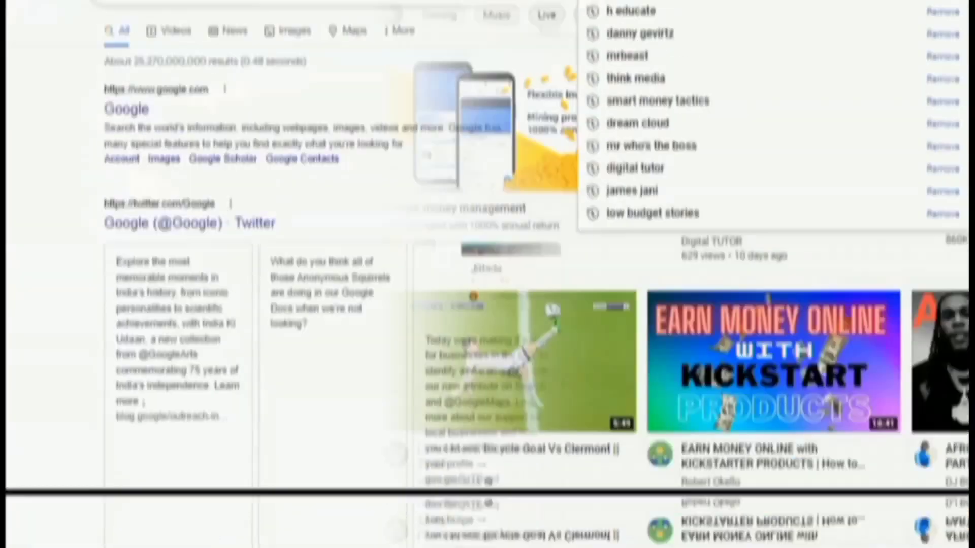
Search Google for 'video ideas that will go viral' and 'video ideas that will blow up 2022', then browse the video results
type("video idea")
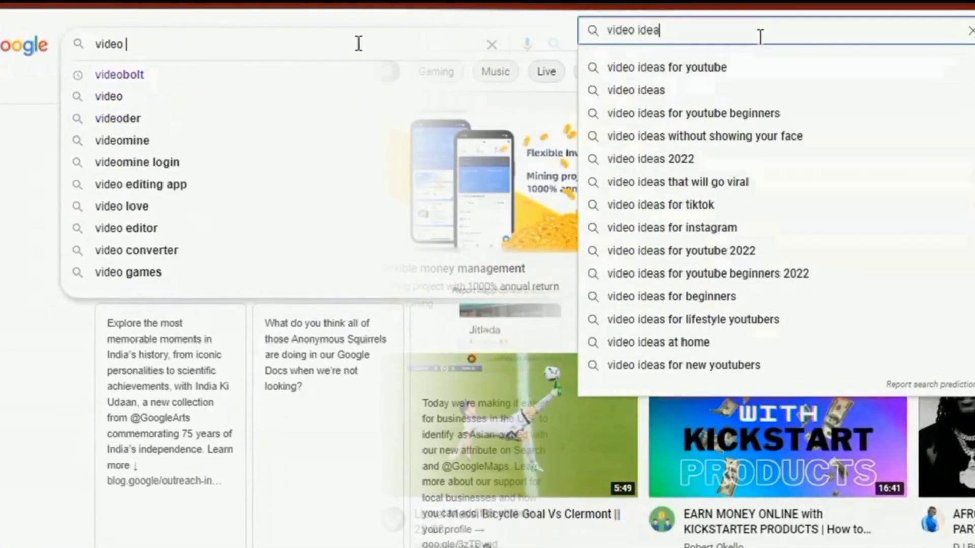
type("s that will")
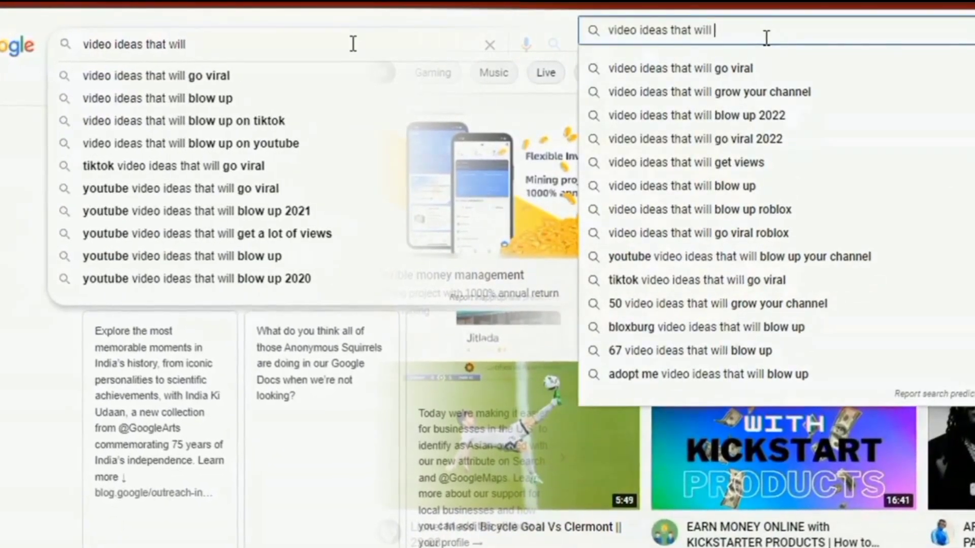
left_click(752, 122)
left_click(259, 76)
scroll(290, 356, "down", 5)
mouse_move(721, 181)
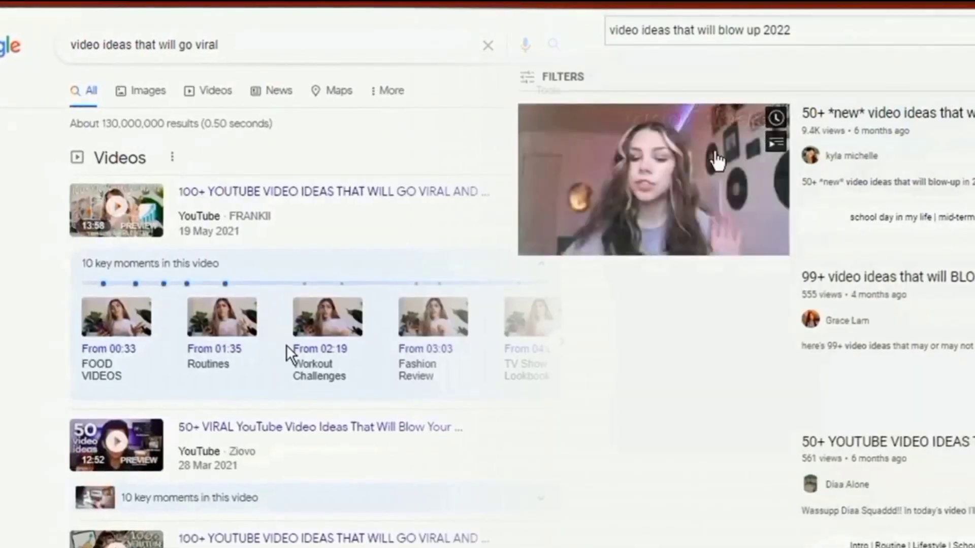
scroll(721, 181, "down", 15)
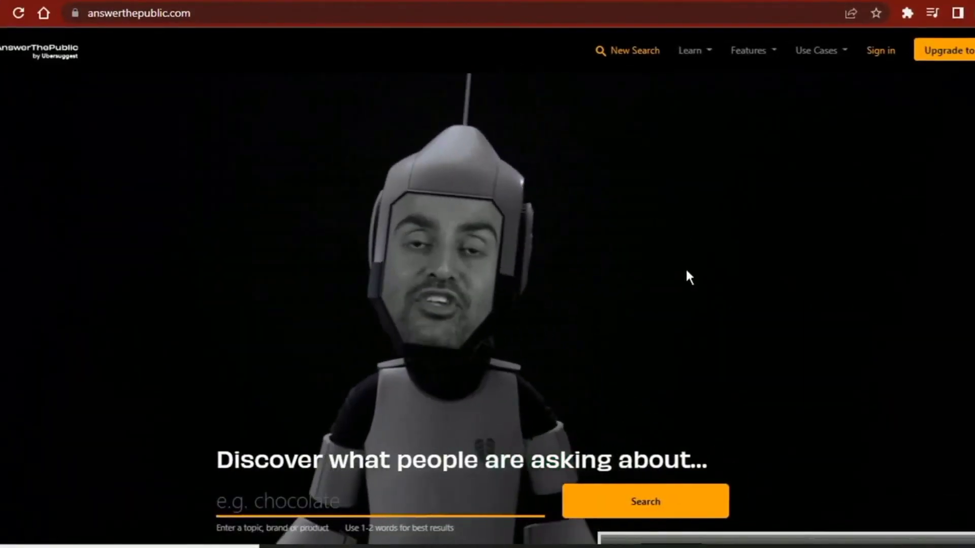
Search AnswerThePublic for the topic 'how to invest money'
scroll(686, 267, "down", 10)
scroll(692, 269, "down", 20)
scroll(700, 268, "down", 5)
scroll(703, 267, "up", 20)
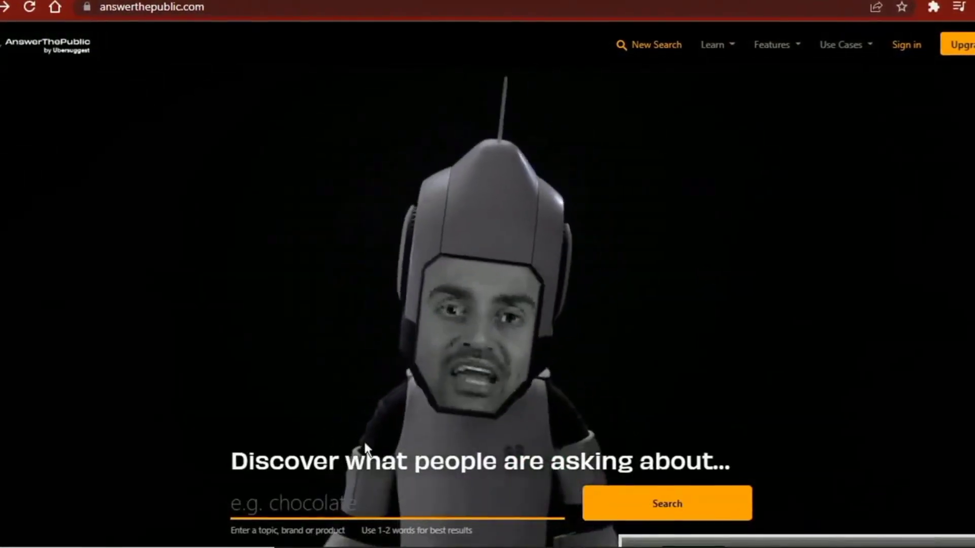
scroll(416, 357, "down", 5)
left_click(398, 241)
type("how to save")
key("BackSpace")
key("BackSpace")
key("BackSpace")
key("BackSpace")
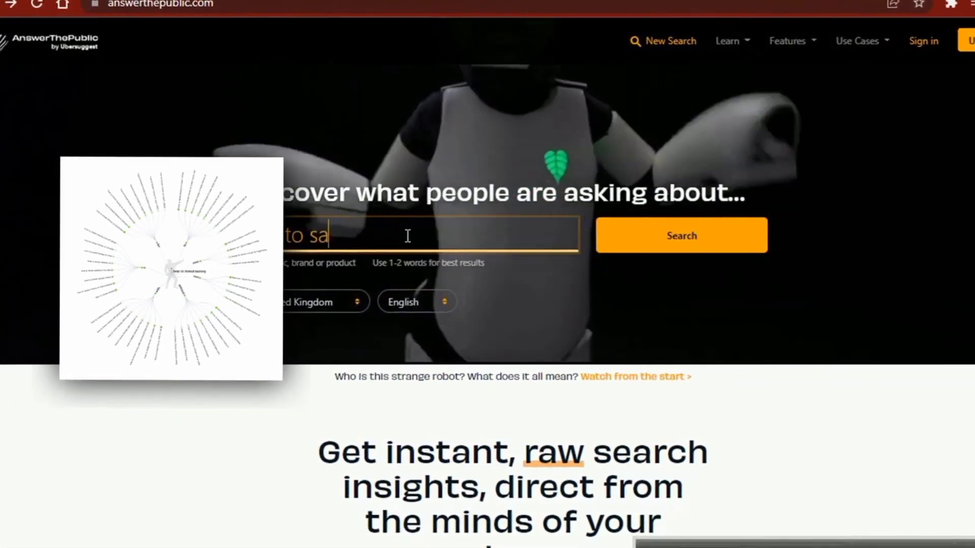
type("invest ")
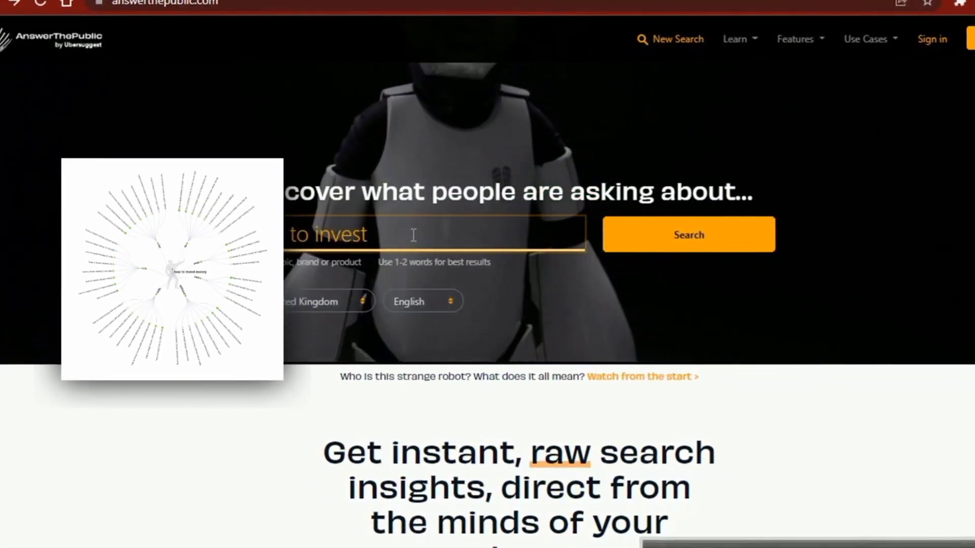
type("money")
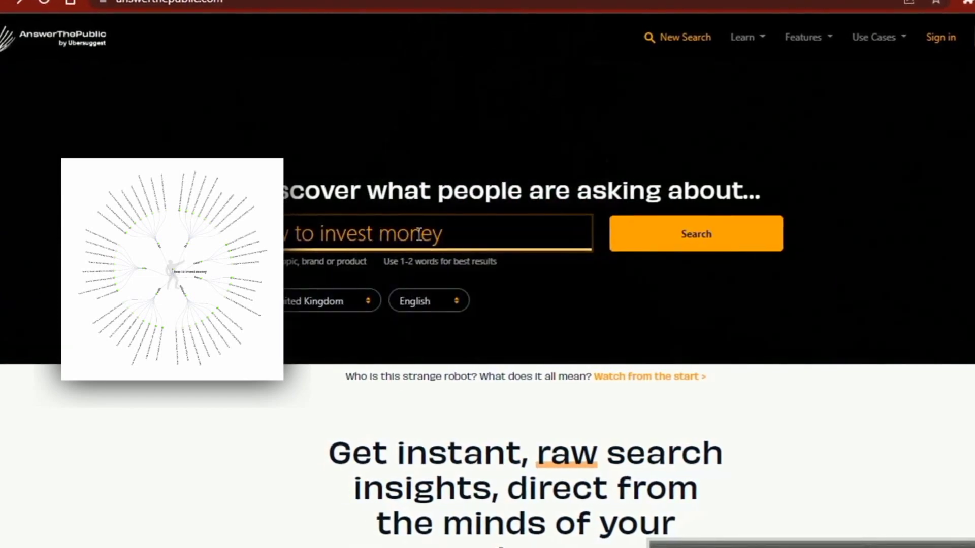
left_click(670, 230)
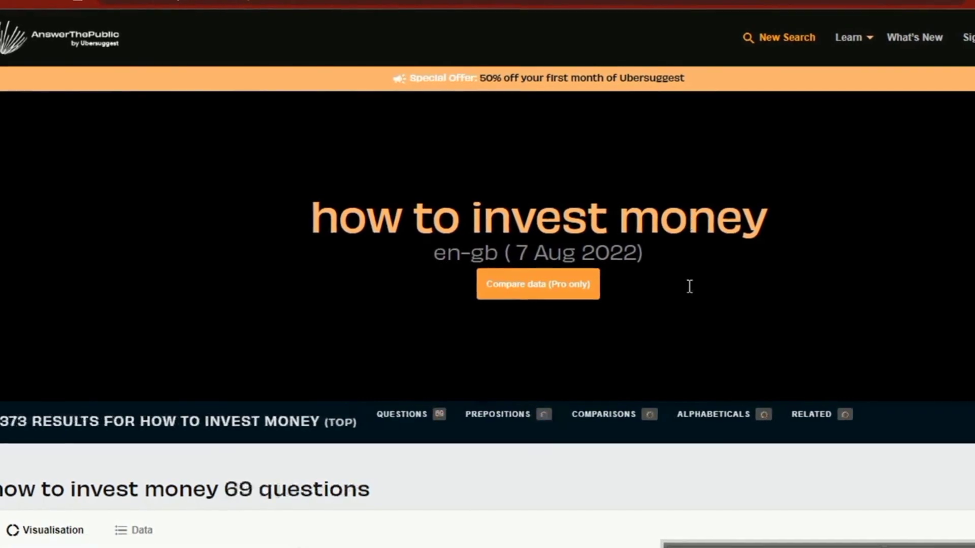
Review the Questions, Prepositions and Comparisons wheels for 'how to invest money'
scroll(690, 302, "down", 5)
scroll(694, 304, "down", 5)
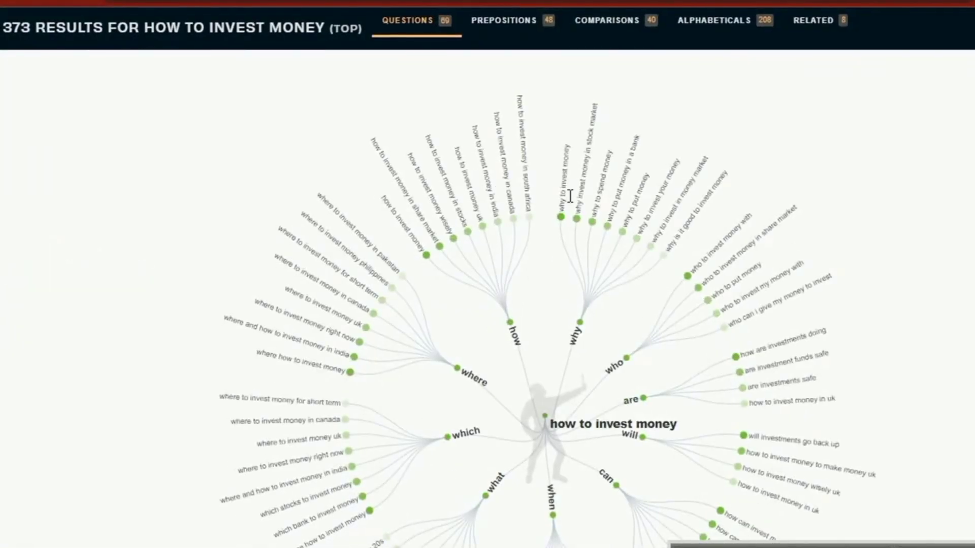
scroll(574, 196, "down", 5)
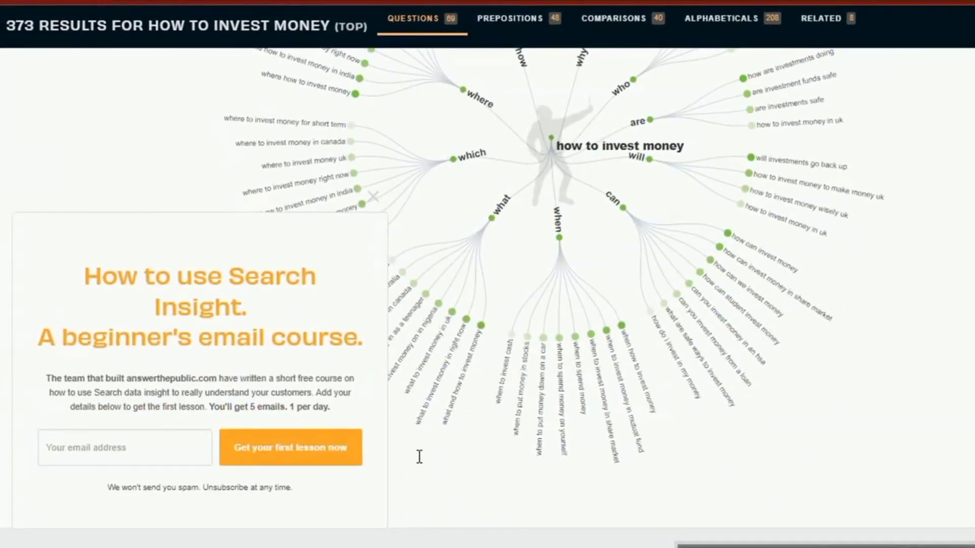
scroll(536, 298, "up", 5)
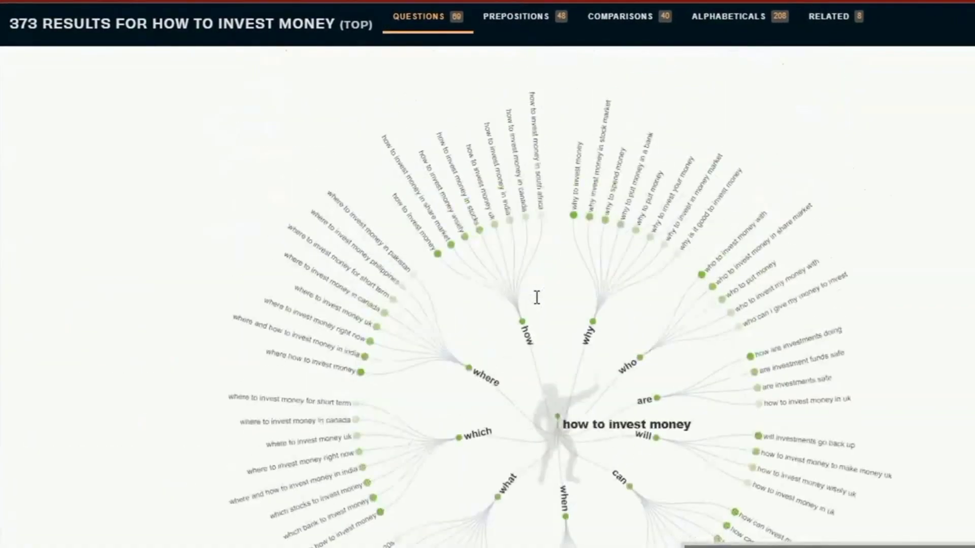
scroll(538, 298, "down", 15)
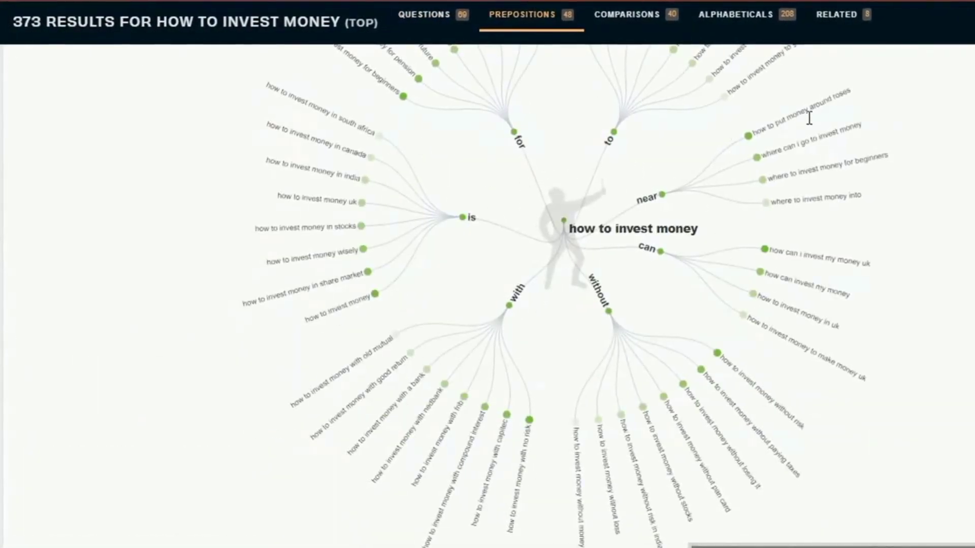
scroll(366, 272, "down", 10)
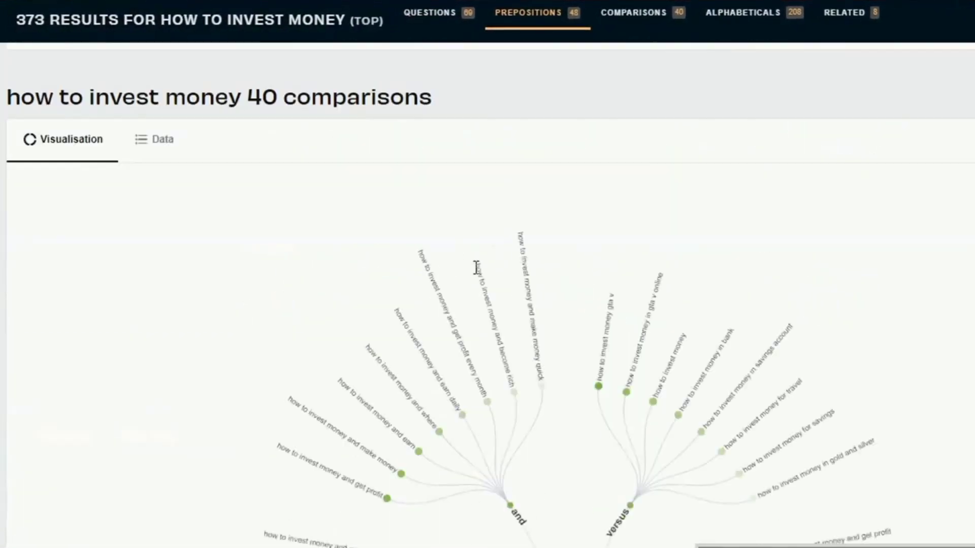
scroll(328, 197, "down", 5)
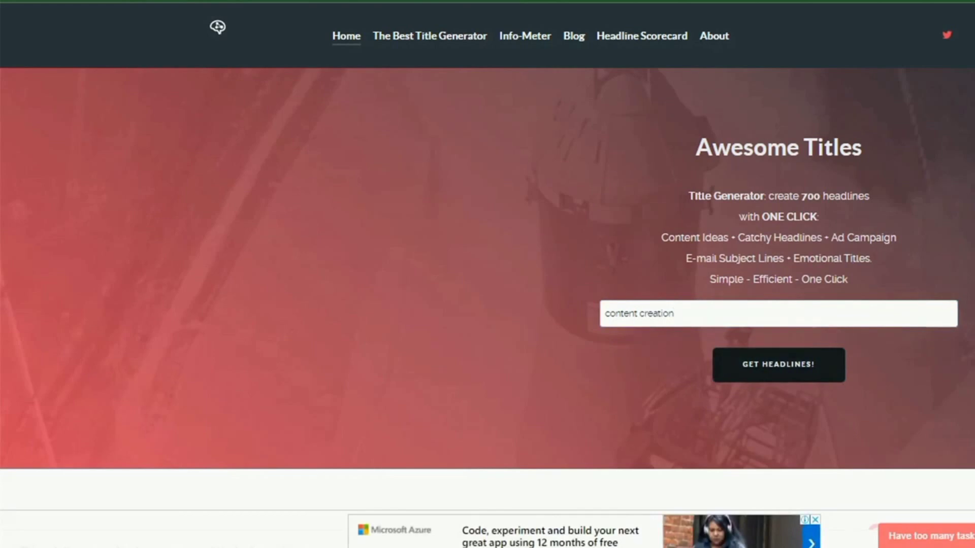
Generate headlines for 'content creation' and scan the first page
key("Return")
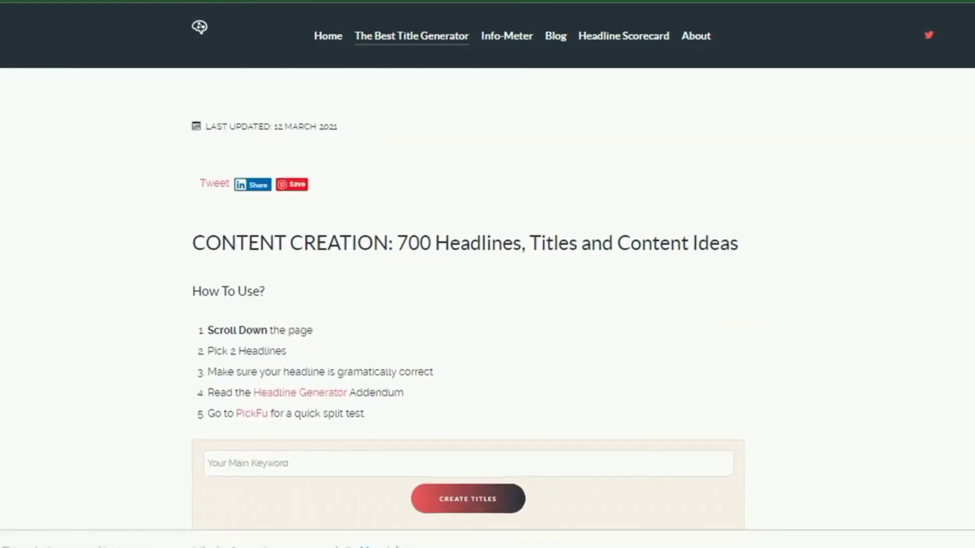
scroll(487, 274, "down", 10)
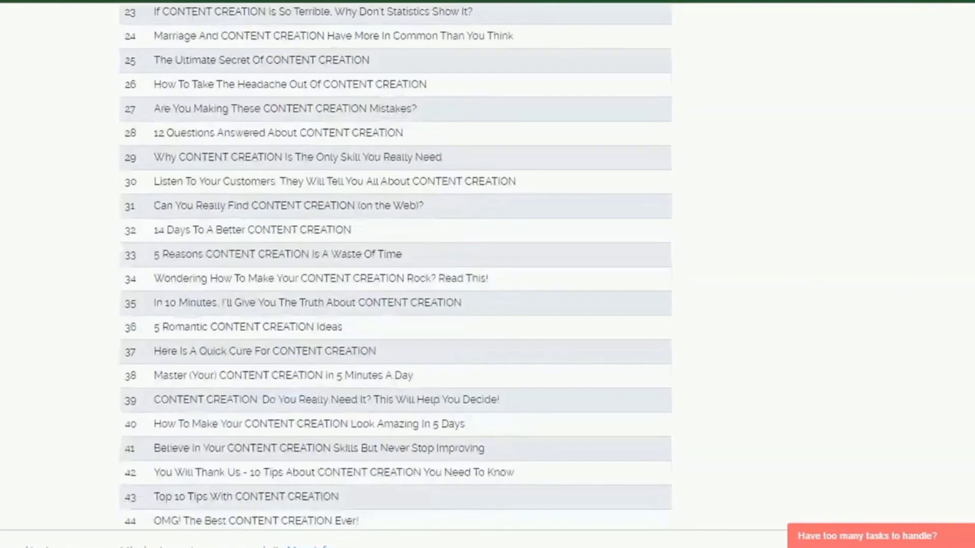
scroll(381, 274, "up", 5)
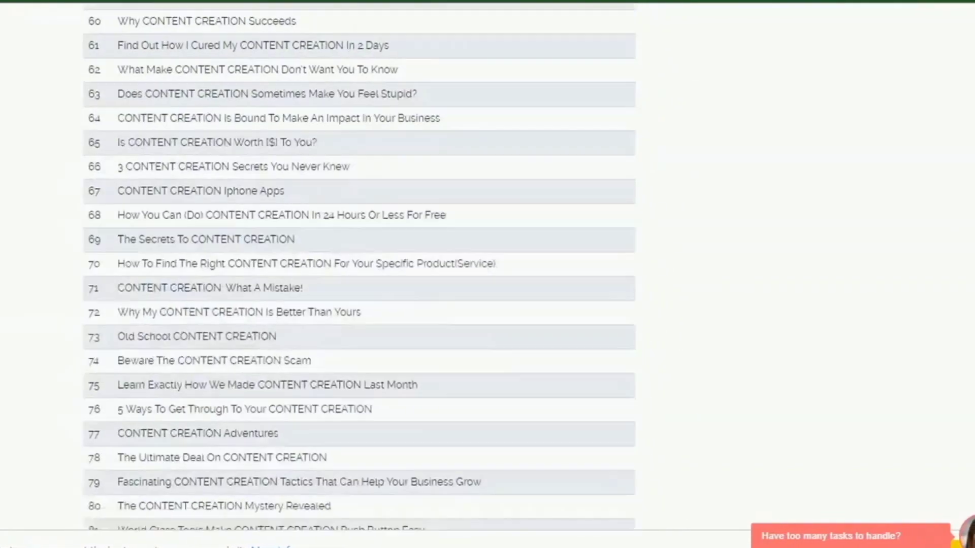
scroll(356, 274, "down", 20)
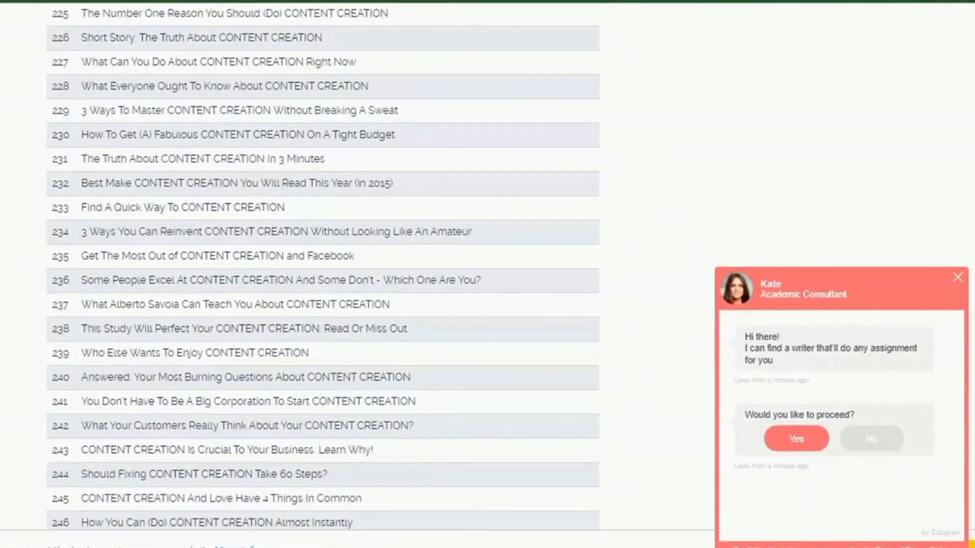
scroll(325, 274, "down", 20)
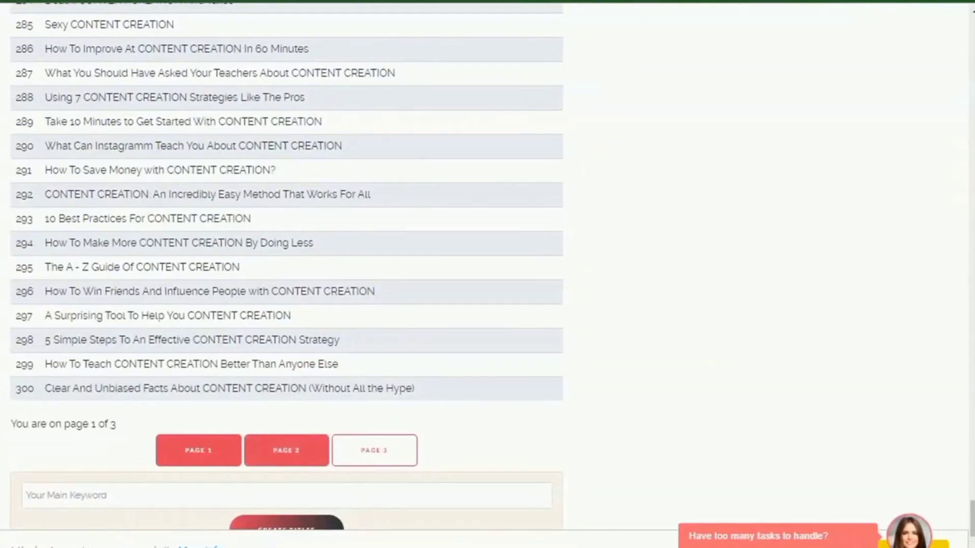
Browse the second and third pages of content creation headlines
left_click(285, 451)
scroll(325, 274, "down", 15)
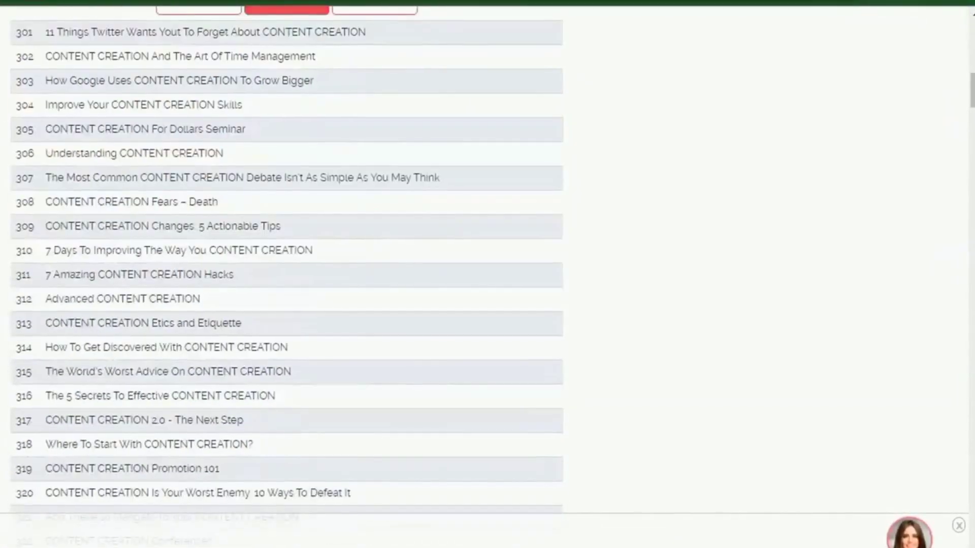
scroll(325, 275, "down", 20)
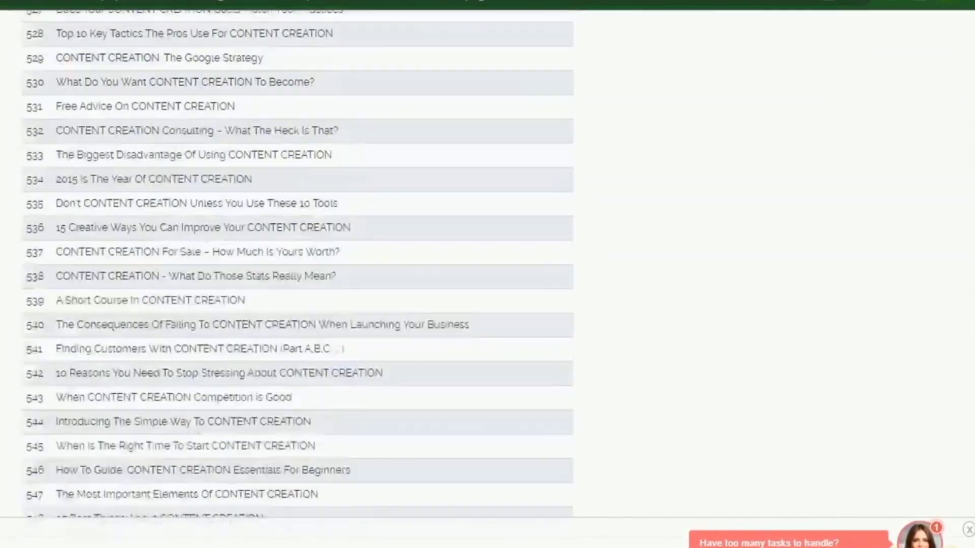
scroll(325, 274, "down", 20)
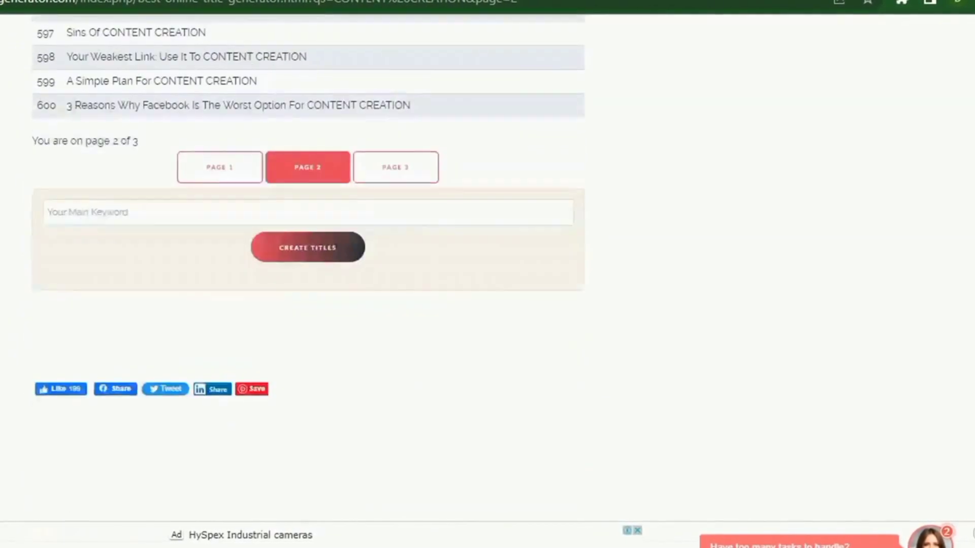
scroll(396, 356, "up", 5)
left_click(398, 457)
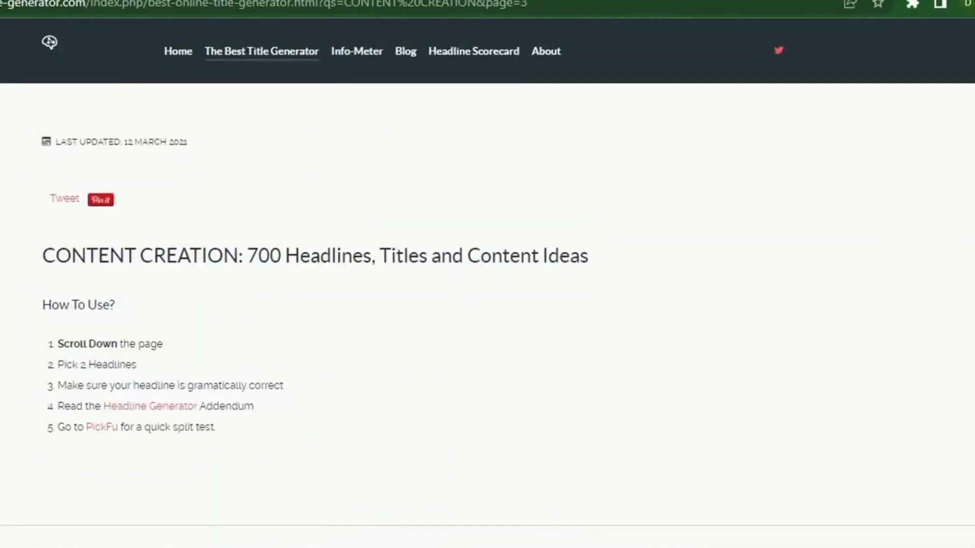
scroll(488, 275, "down", 5)
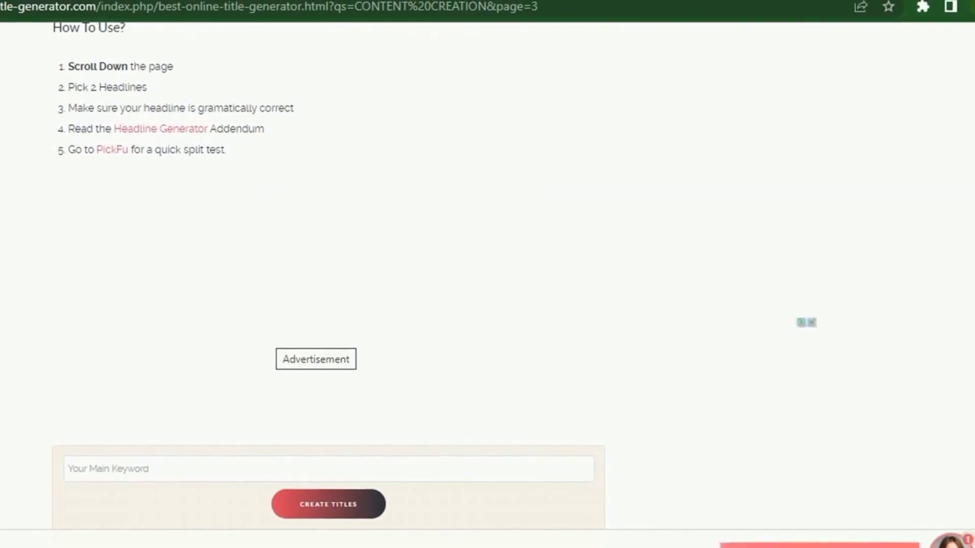
scroll(488, 274, "down", 20)
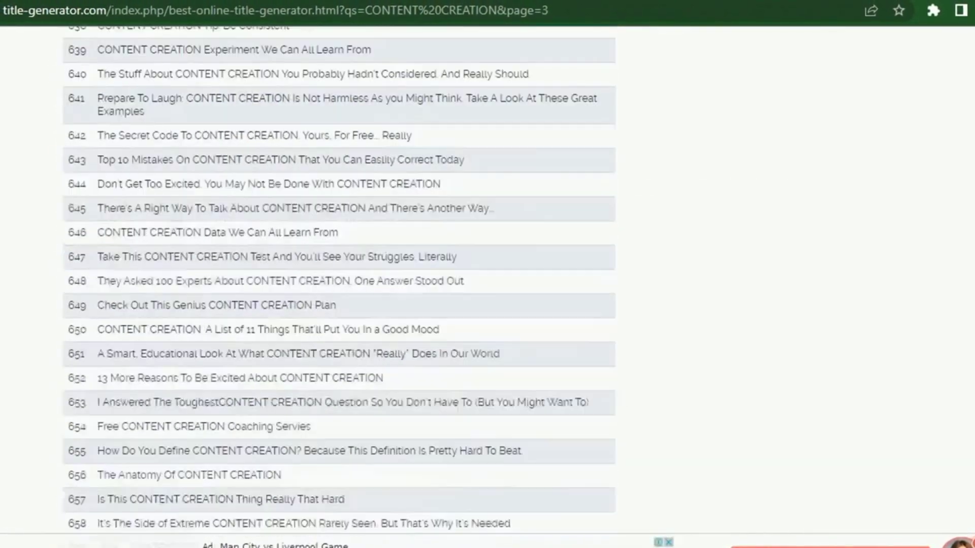
scroll(488, 274, "down", 20)
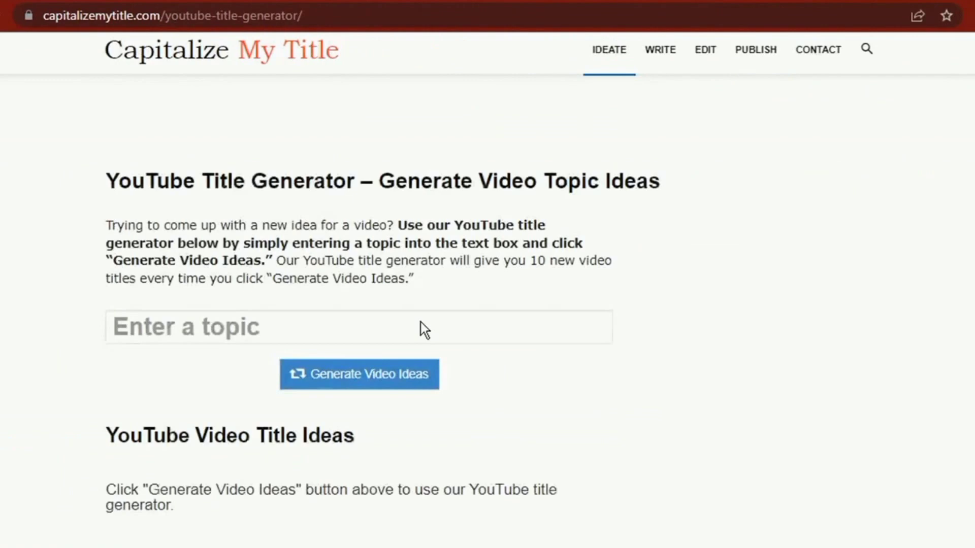
Generate YouTube title ideas for 'how to invest in real estate' and scroll the list
left_click(346, 333)
type("how to invest in real estate")
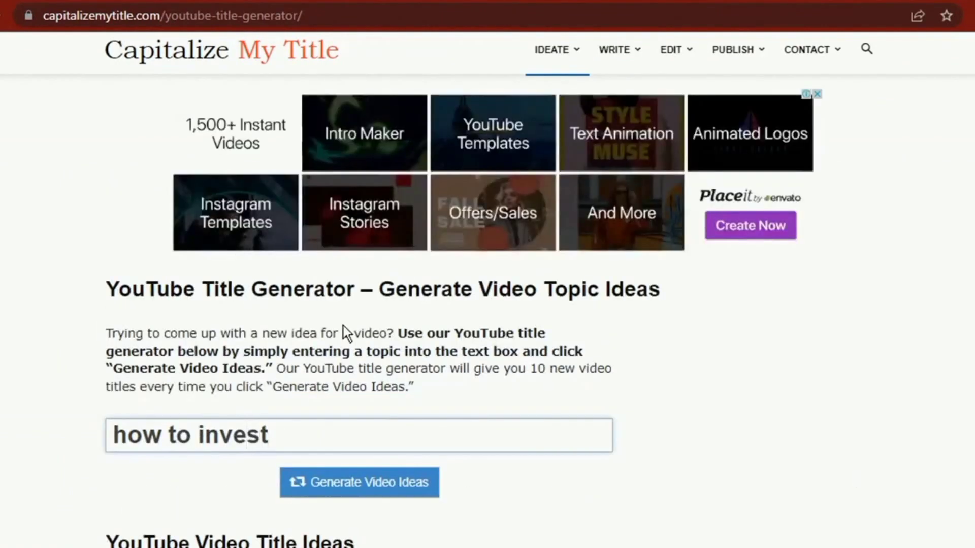
left_click(375, 469)
scroll(451, 326, "down", 5)
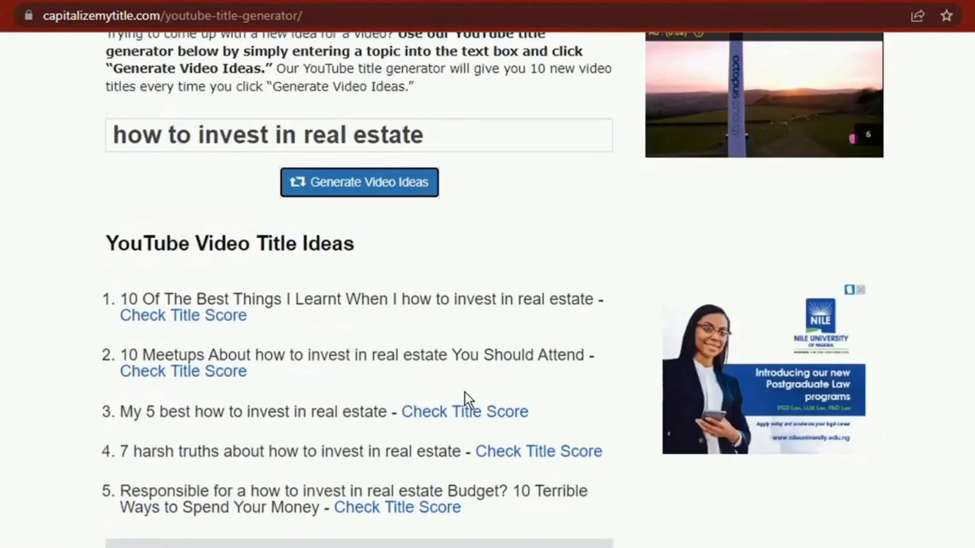
scroll(374, 318, "down", 5)
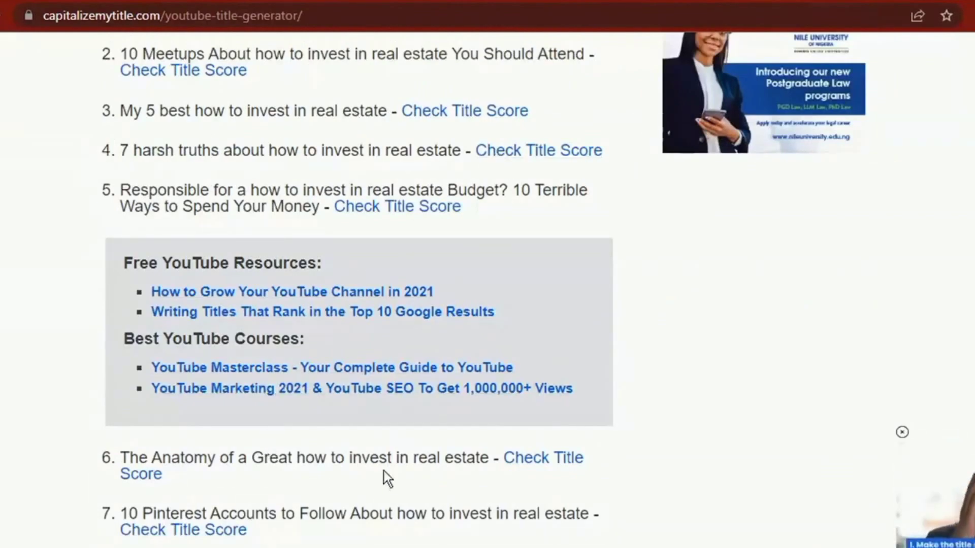
scroll(409, 470, "down", 5)
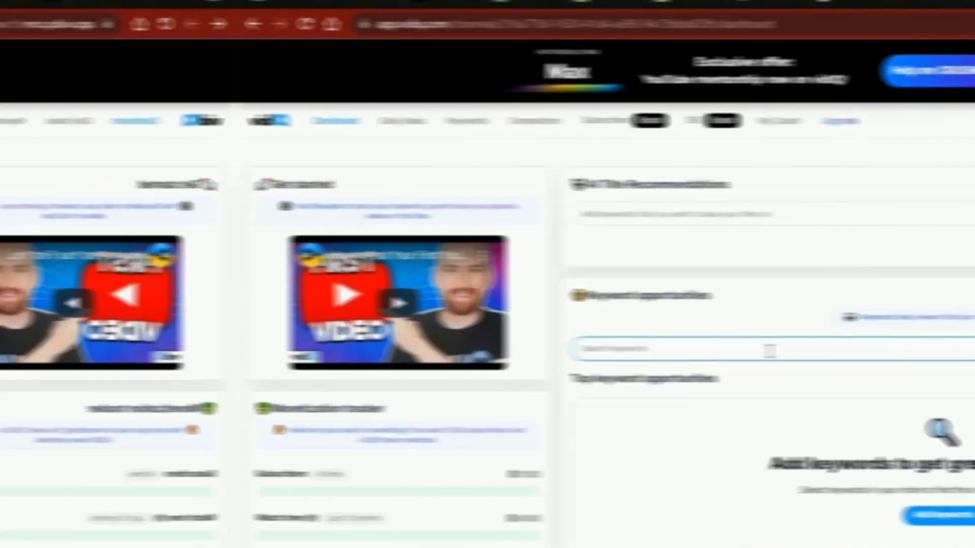
Look up vidIQ keyword scores for 'content creation'
type("content creation")
key("Return")
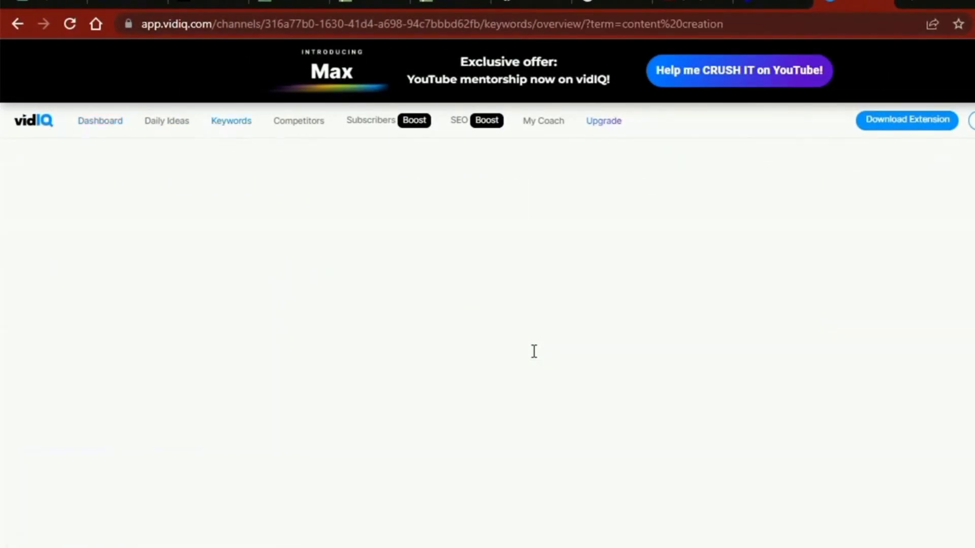
scroll(487, 418, "down", 5)
scroll(496, 450, "up", 5)
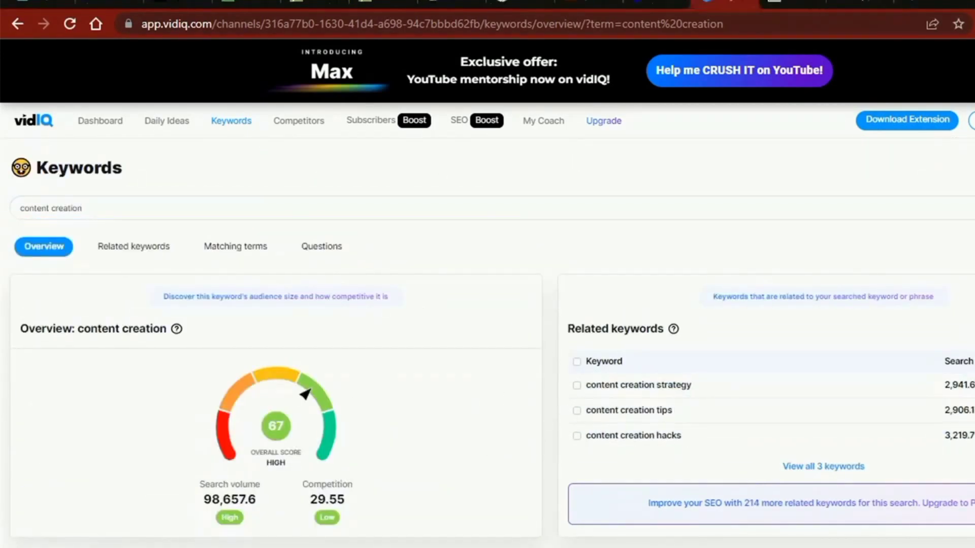
Research 'how to invest money' and open the 'how to invest in real estate with no money' overview with trending videos
type("oney")
key("Return")
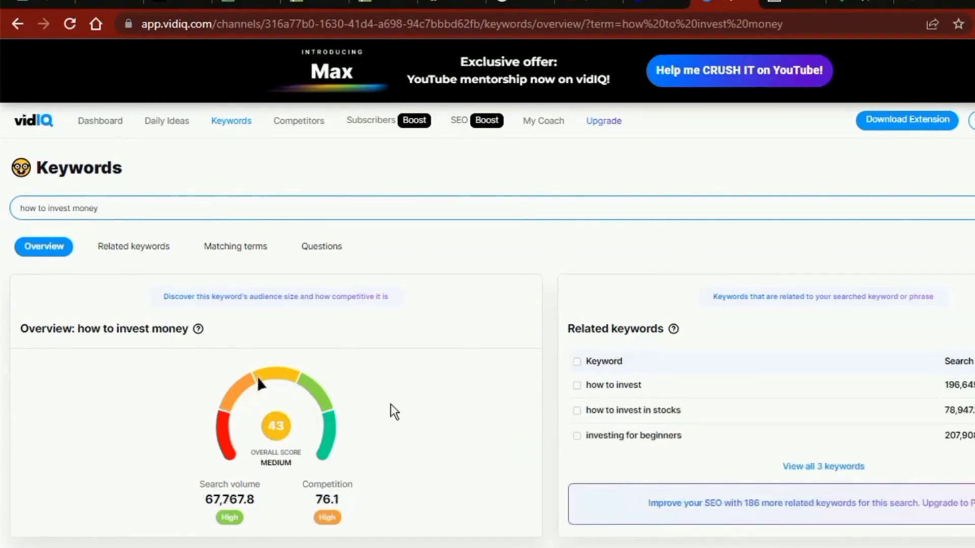
scroll(340, 445, "down", 5)
left_click(38, 394)
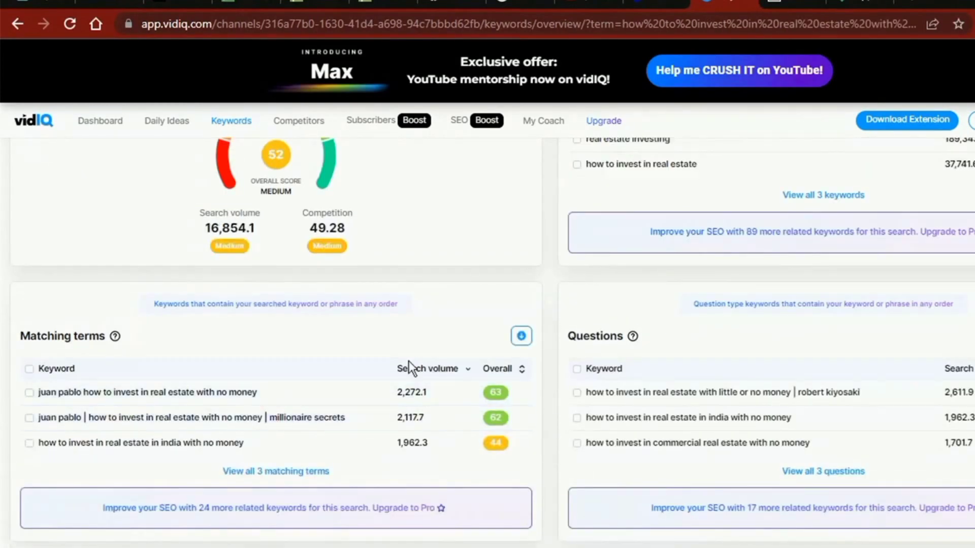
scroll(287, 353, "up", 5)
scroll(288, 352, "down", 10)
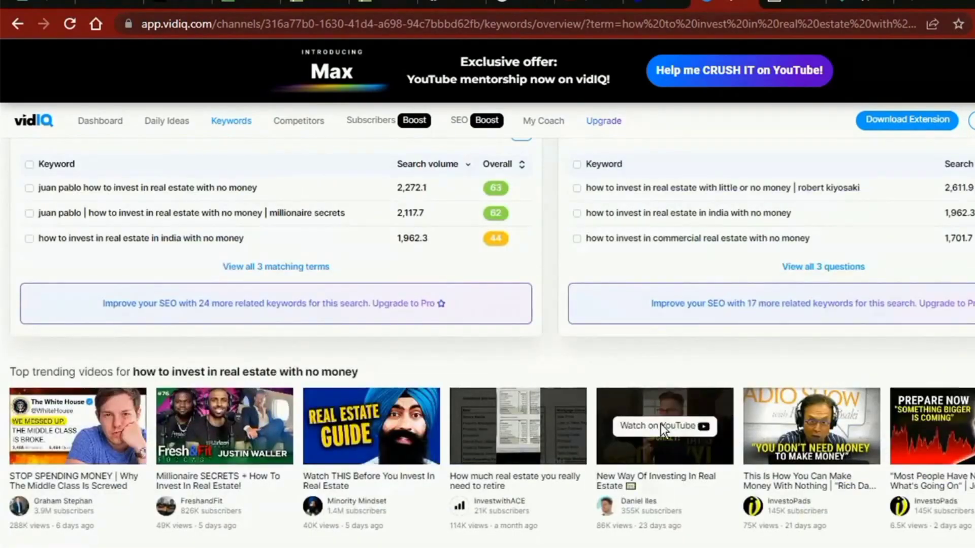
scroll(660, 424, "right", 5)
scroll(822, 508, "left", 3)
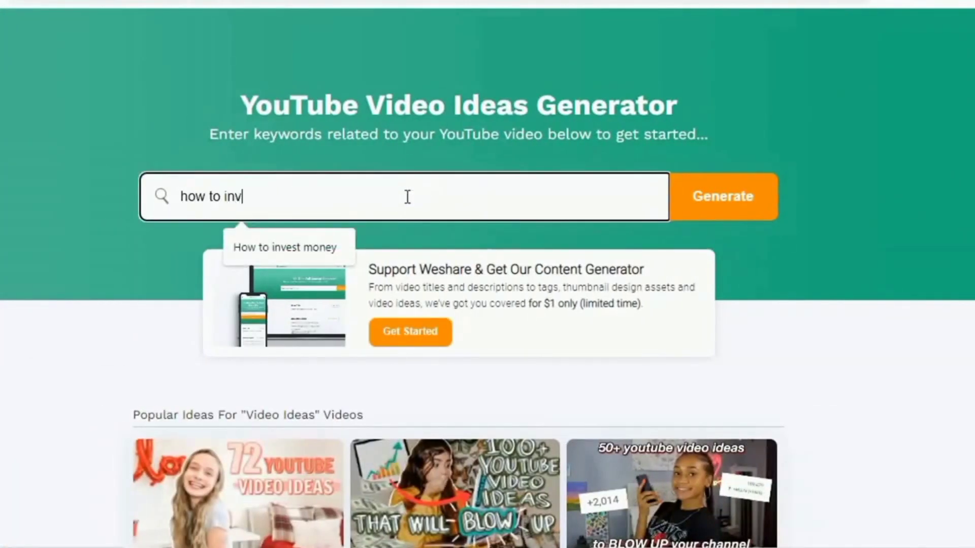
Generate WeShare video ideas for 'how to invest money'
type("y")
key("Return")
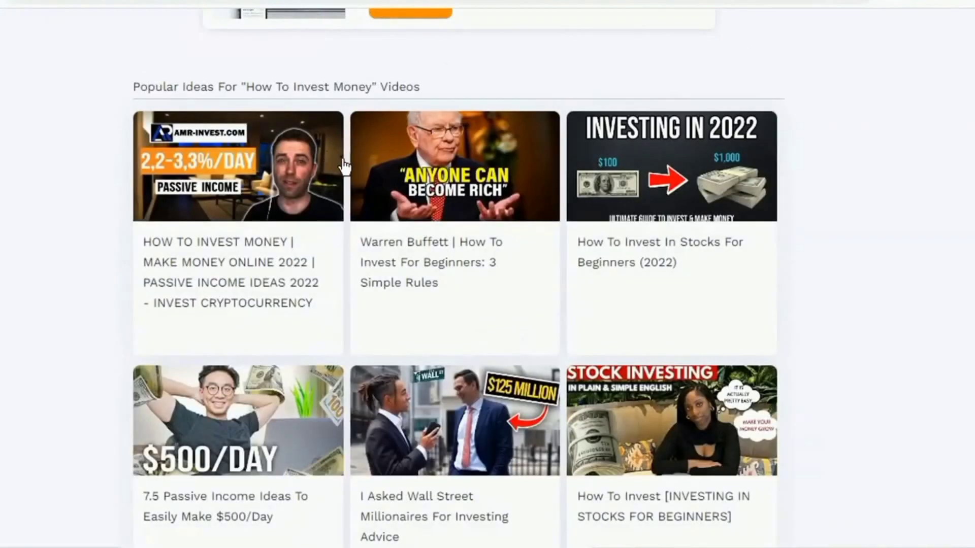
scroll(809, 281, "down", 20)
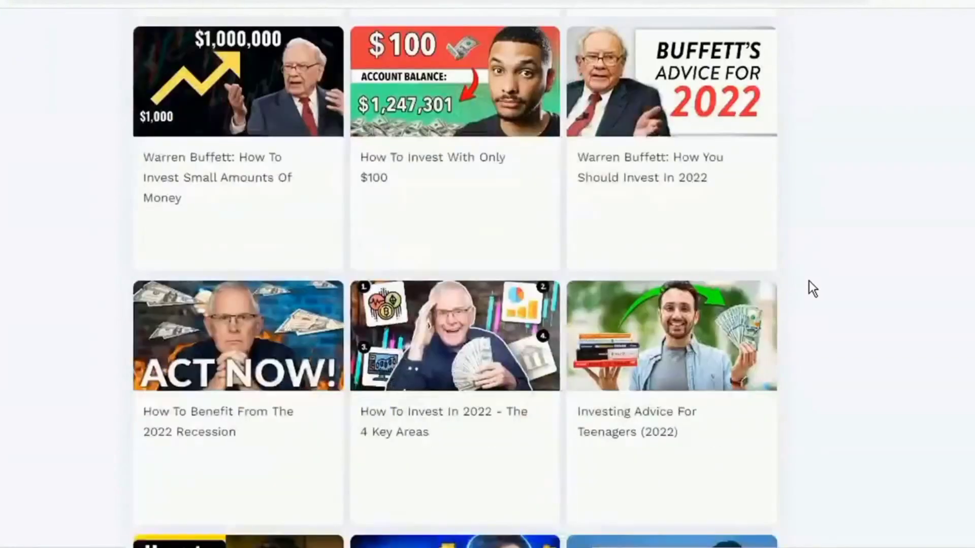
scroll(559, 350, "down", 5)
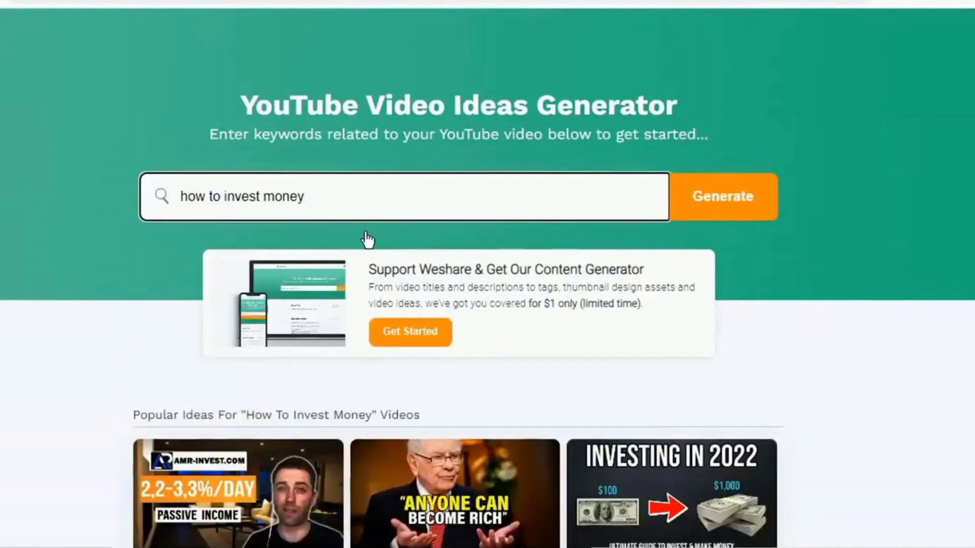
Replace the keyword with 'how to create content' and browse the resulting video ideas
triple_click(182, 192)
type("how to create content")
key("Return")
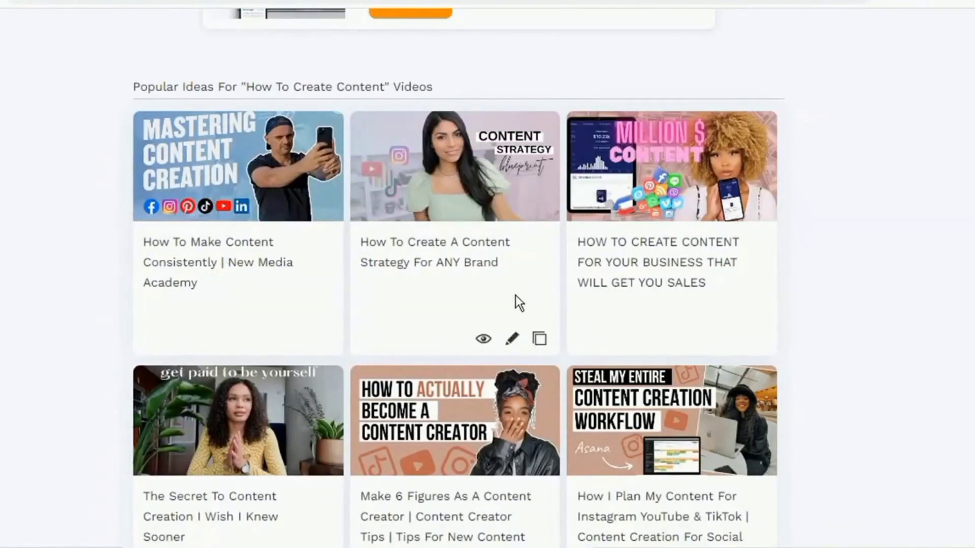
scroll(516, 295, "down", 5)
scroll(514, 314, "down", 14)
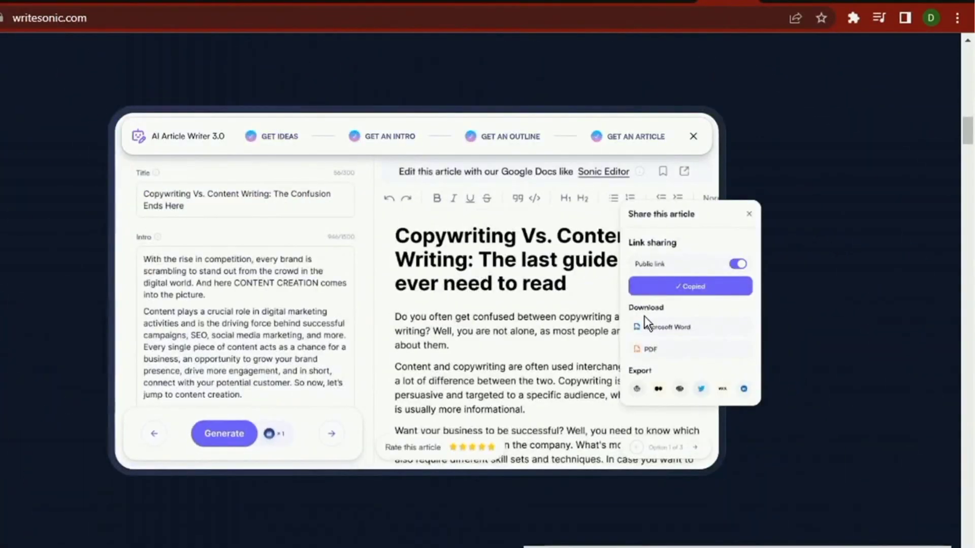
Enter the Writesonic app via Start Writing For Free and pick the AI Article Writer 3.0 card
scroll(644, 315, "down", 10)
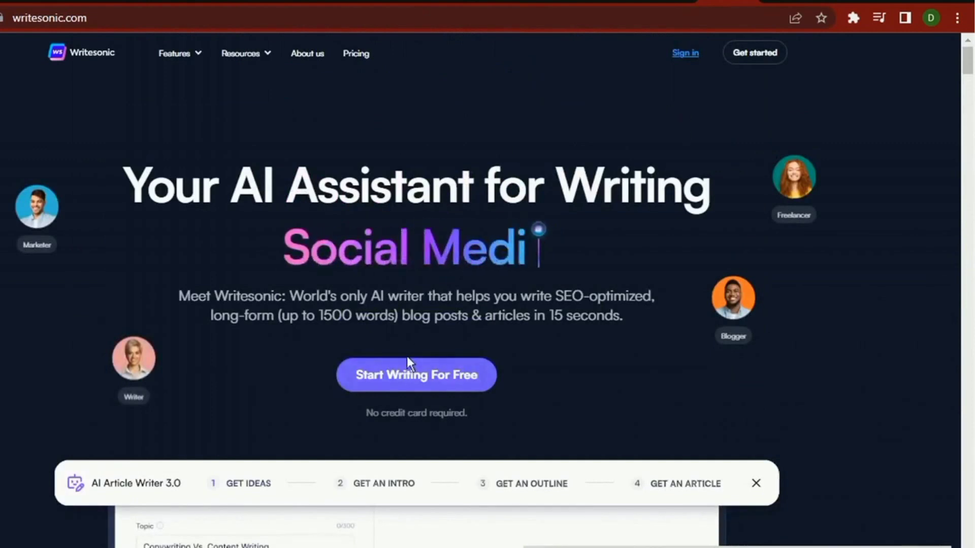
left_click(412, 371)
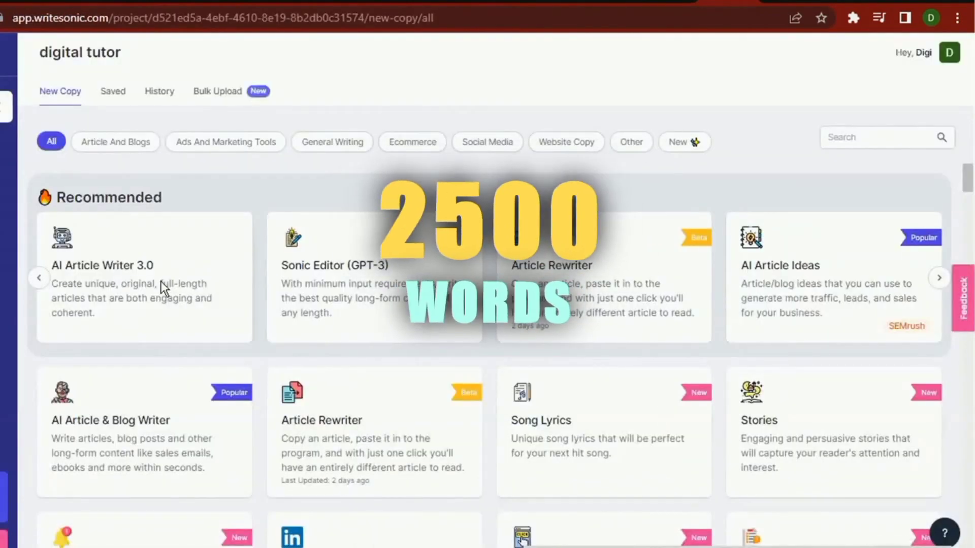
scroll(153, 297, "down", 10)
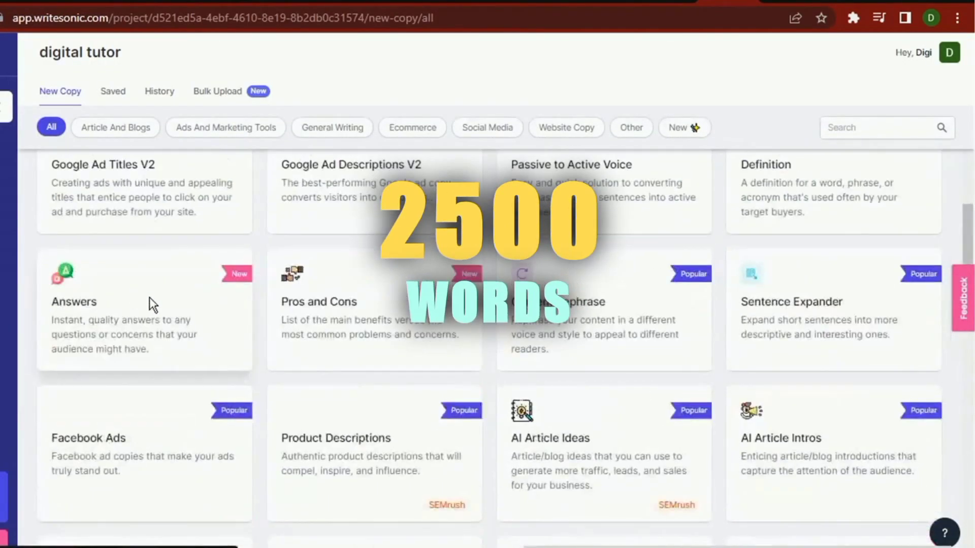
scroll(196, 309, "down", 5)
scroll(196, 309, "down", 10)
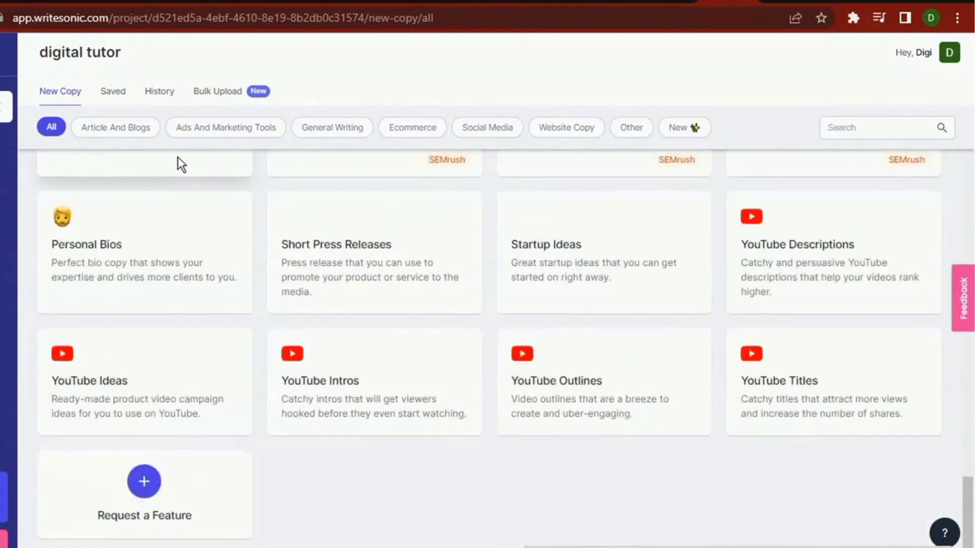
scroll(153, 308, "up", 20)
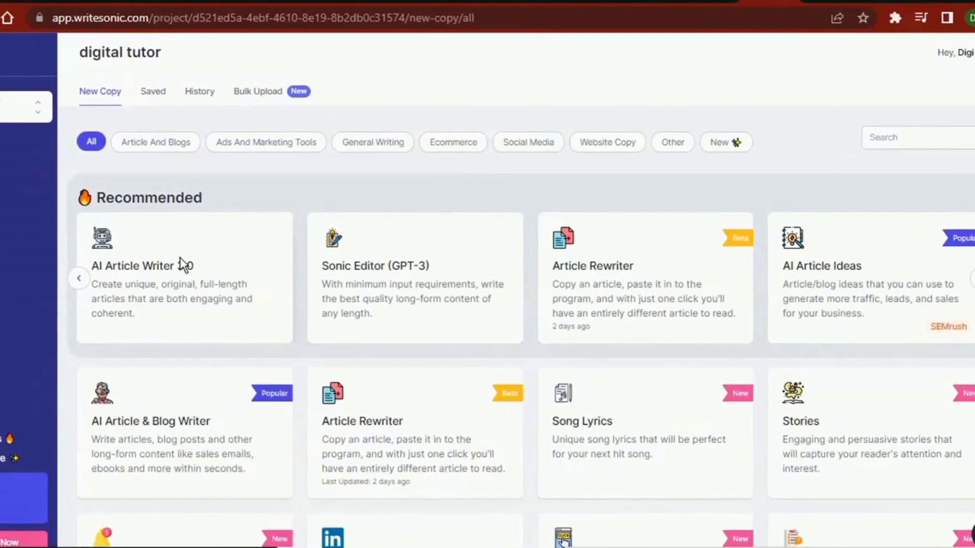
left_click(181, 259)
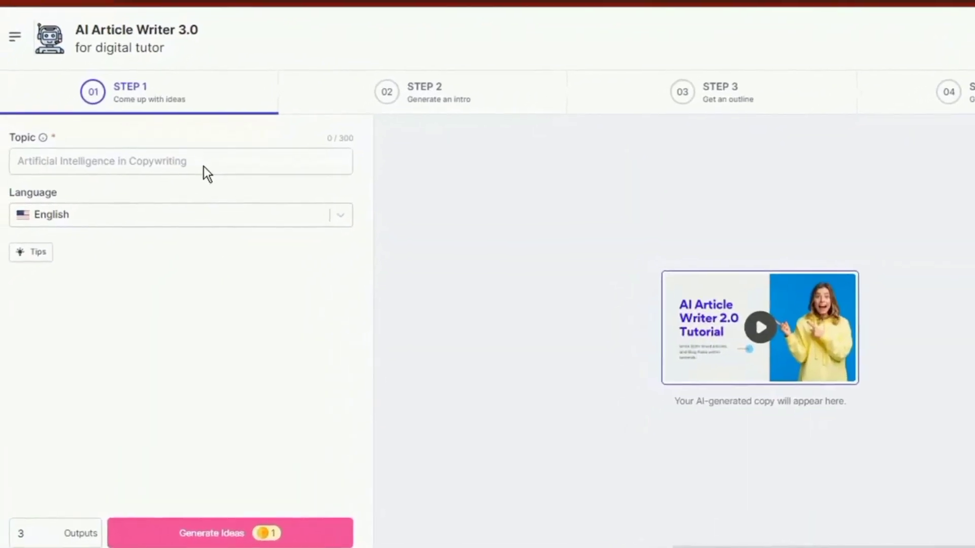
Enter the article topic, generate title ideas, choose a title and generate intros
left_click(185, 176)
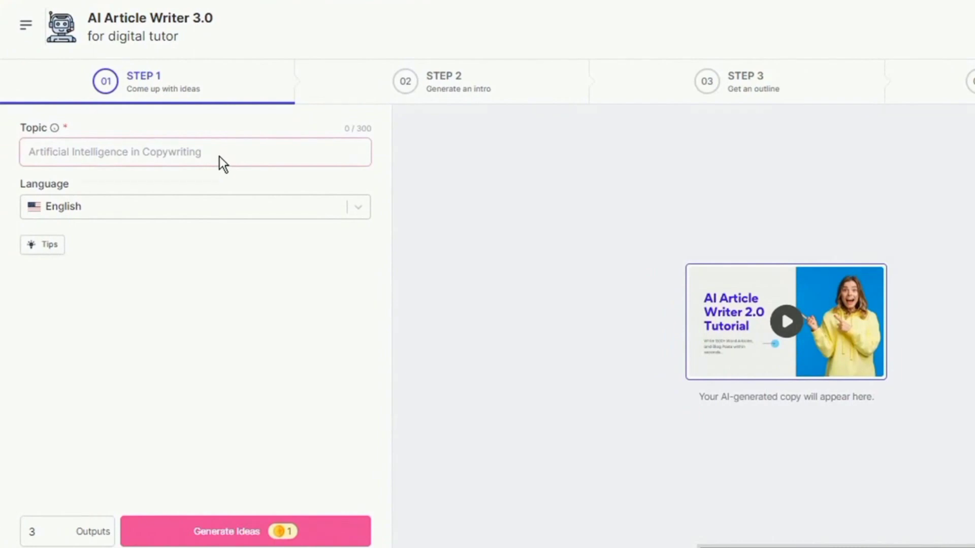
type("how to invest money")
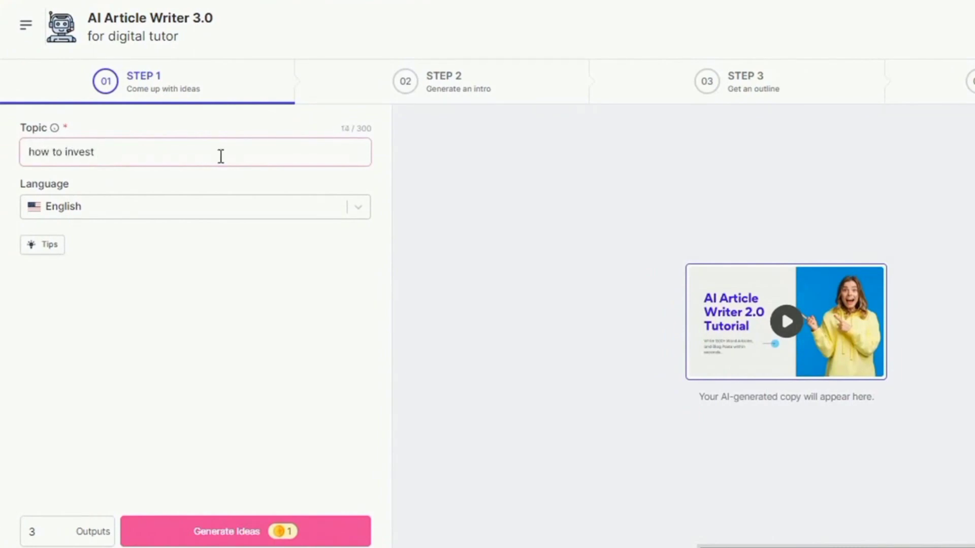
left_click(254, 528)
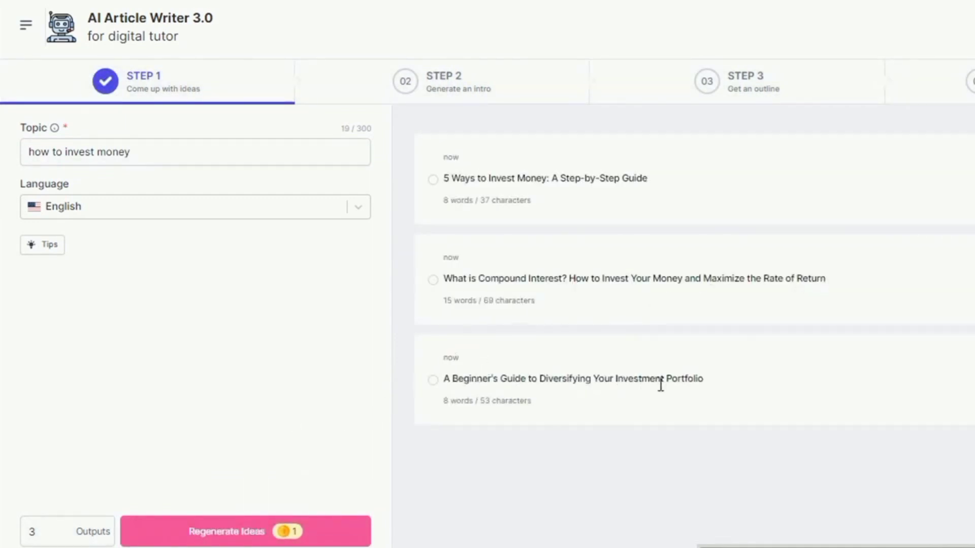
left_click(433, 381)
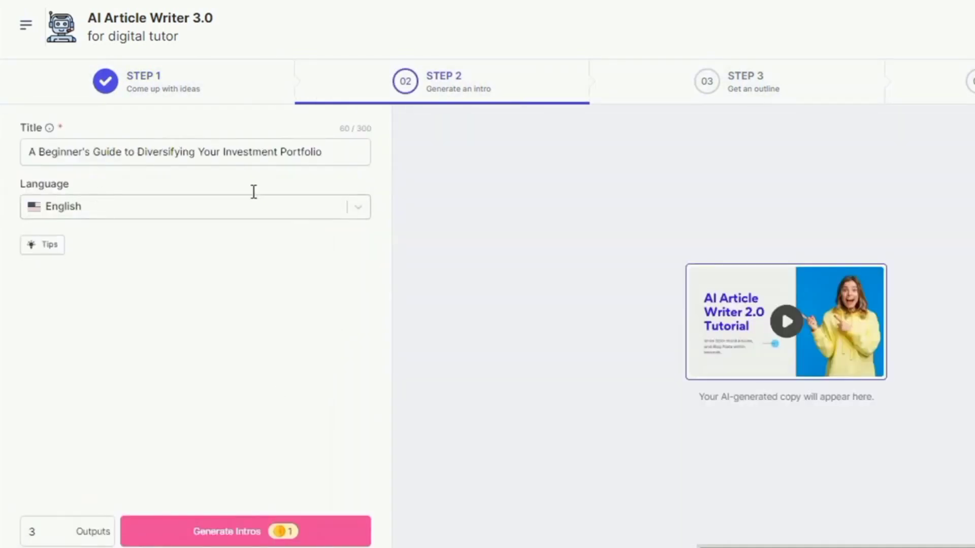
left_click(258, 533)
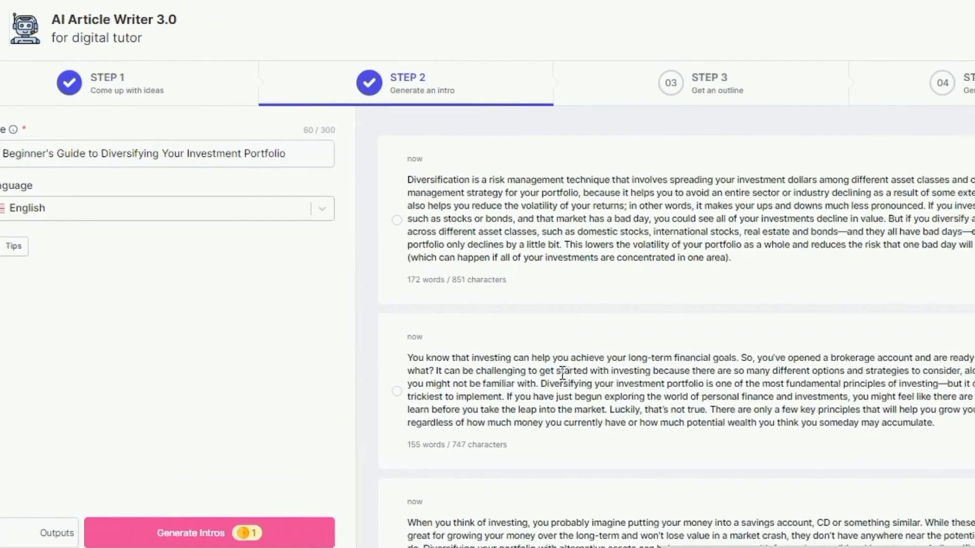
Use the third intro and generate the time-management article outlines
scroll(584, 432, "down", 2)
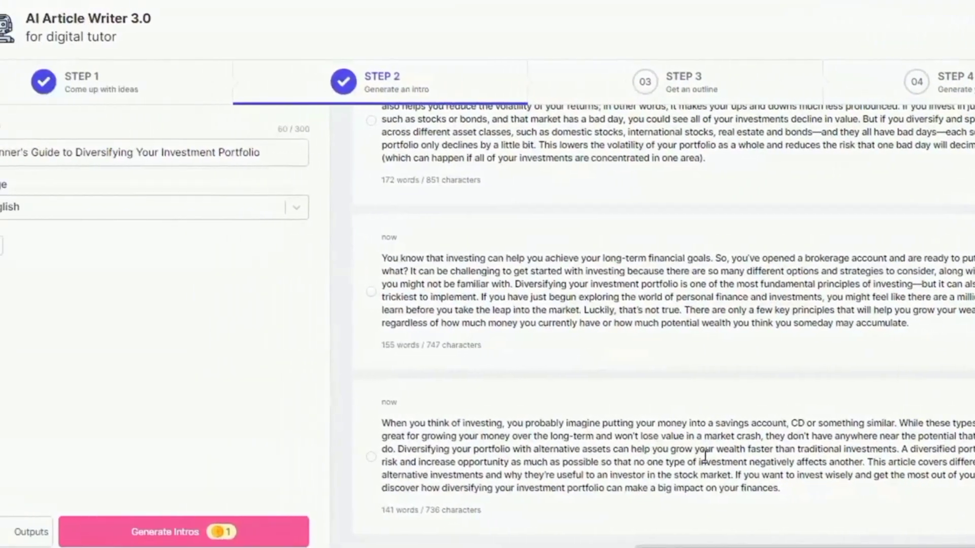
left_click(556, 457)
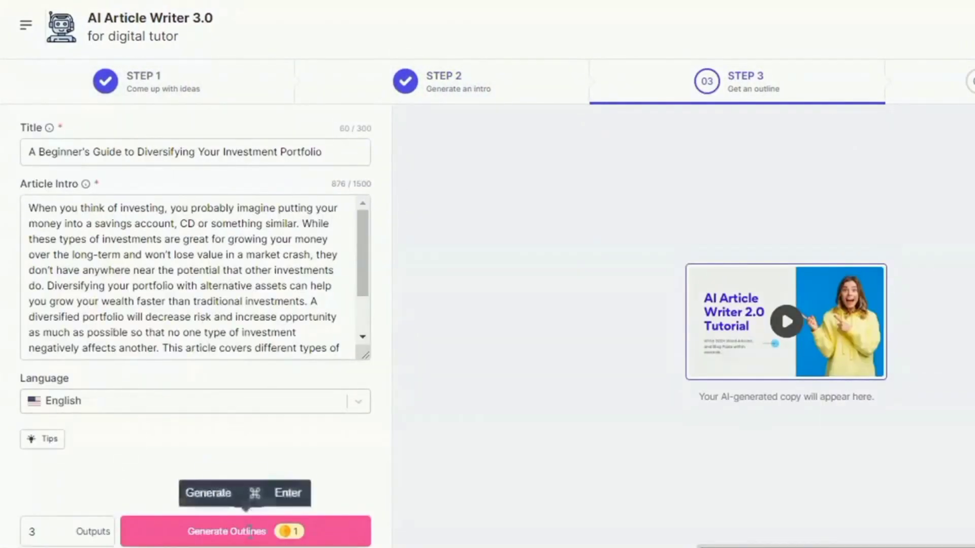
left_click(263, 532)
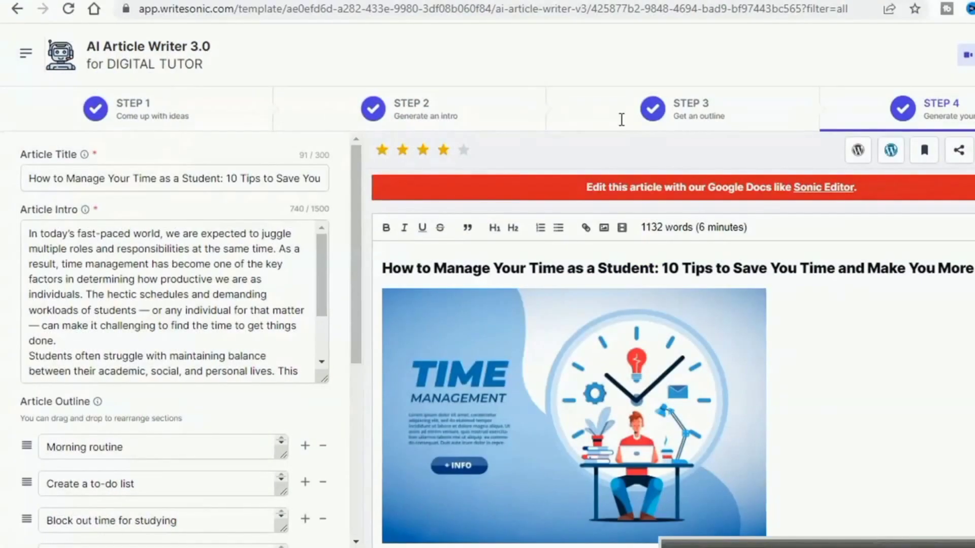
scroll(609, 320, "down", 20)
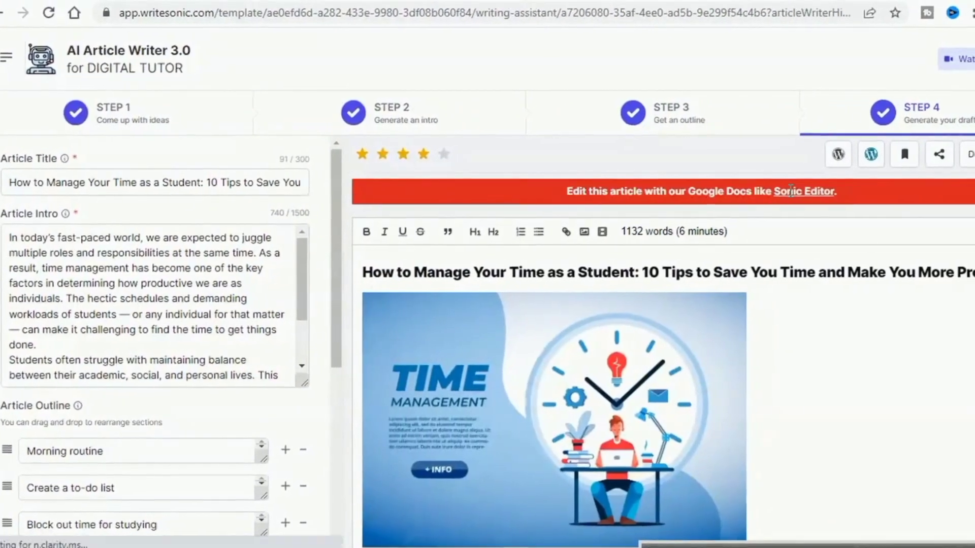
Open the article in the Sonic Editor and change '10' to '5' in the title
left_click(791, 191)
scroll(330, 311, "down", 10)
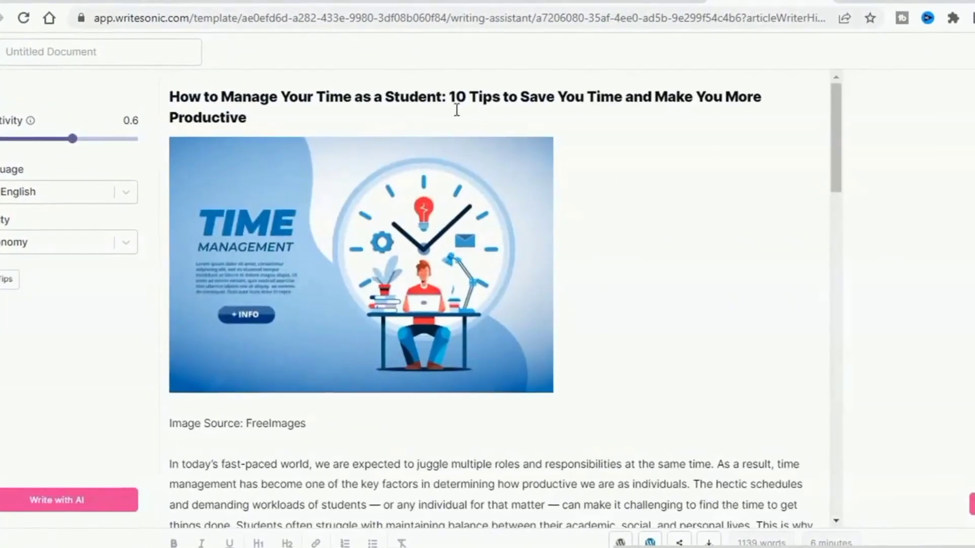
double_click(454, 99)
type("5")
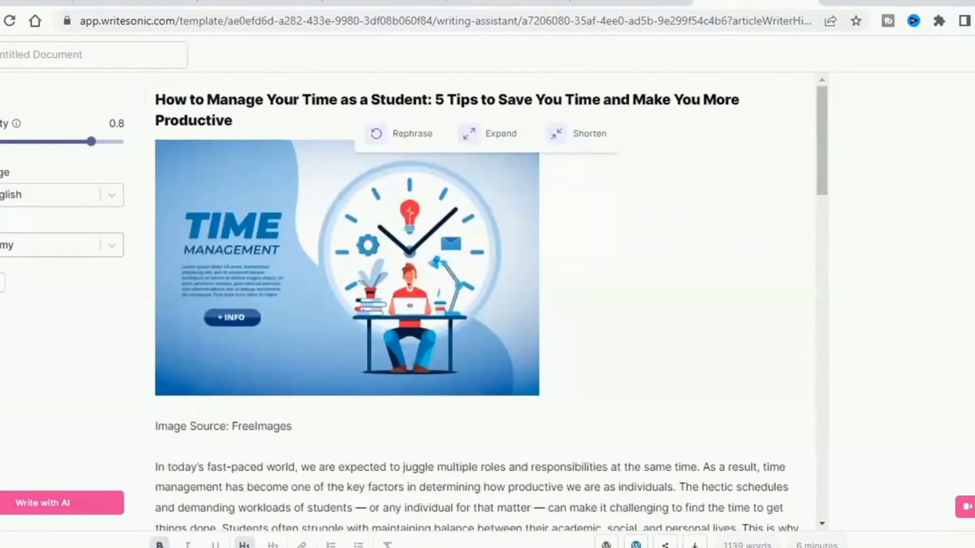
scroll(482, 304, "down", 10)
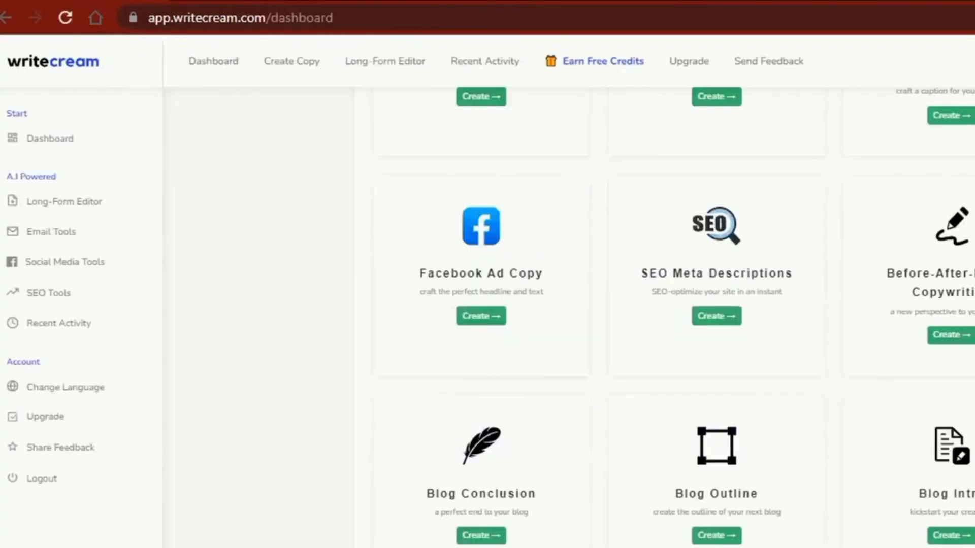
Open Writecream's Article Writer and advance the weight-loss article through Steps 2–4
scroll(686, 356, "down", 10)
scroll(483, 474, "down", 5)
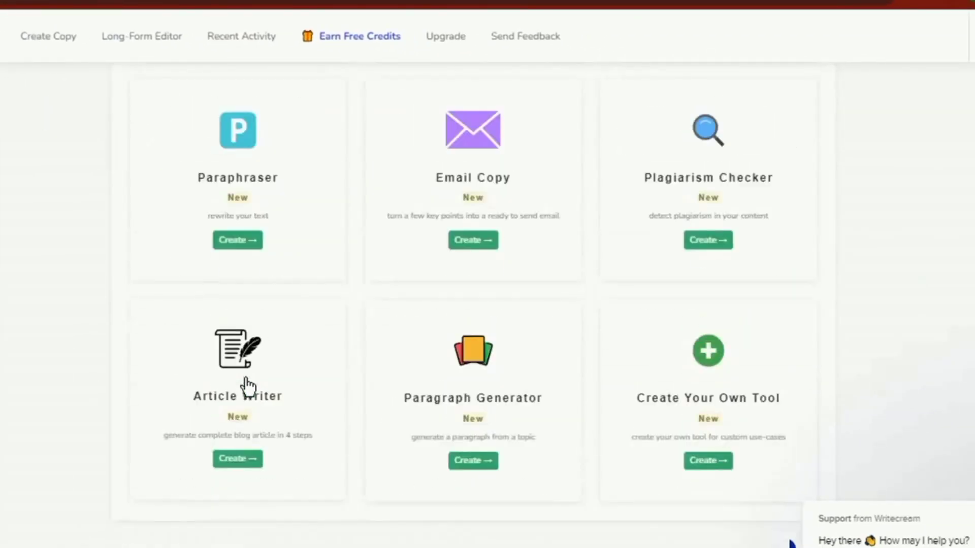
left_click(248, 388)
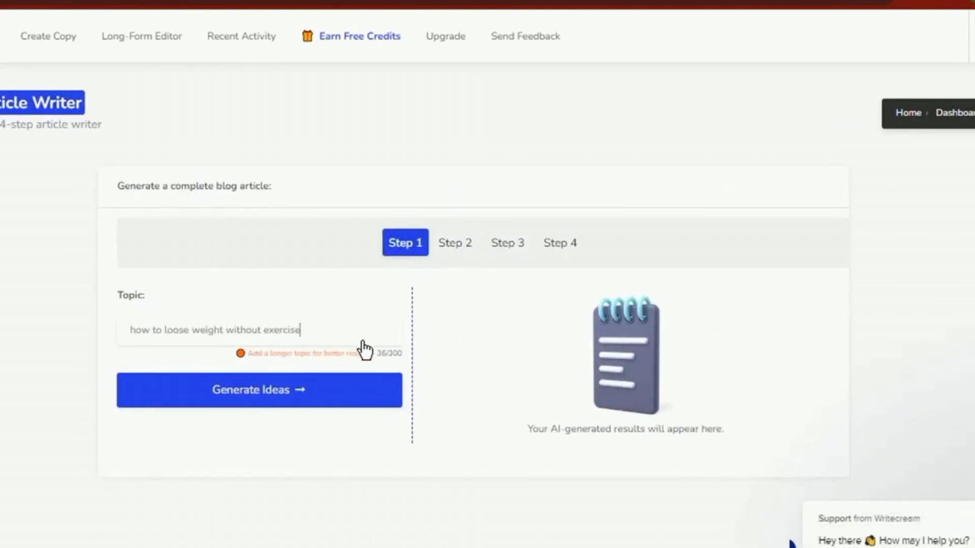
left_click(442, 257)
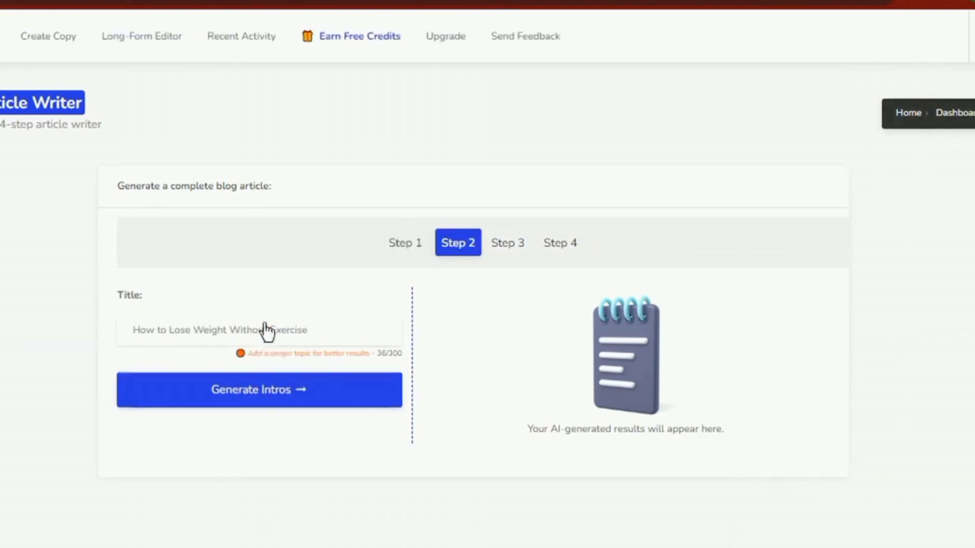
left_click(516, 256)
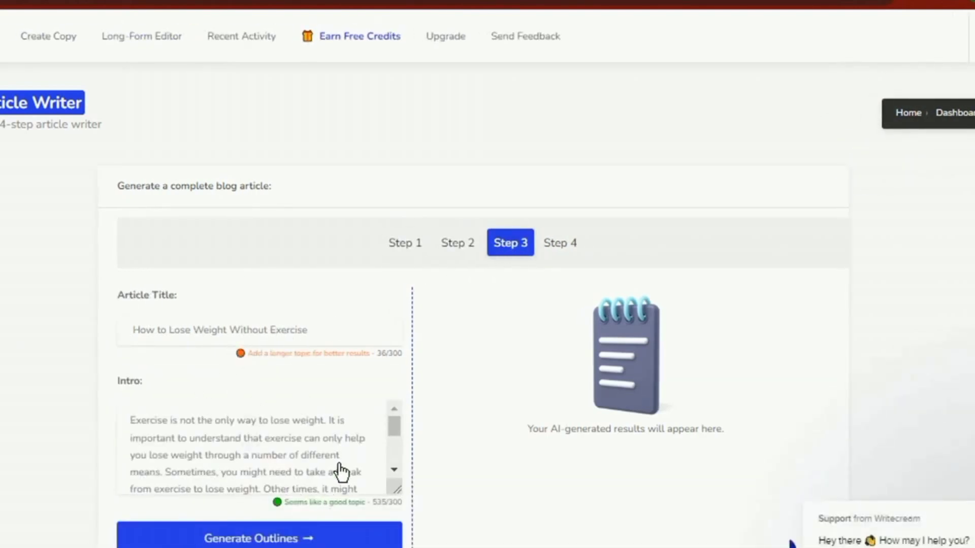
left_click(570, 251)
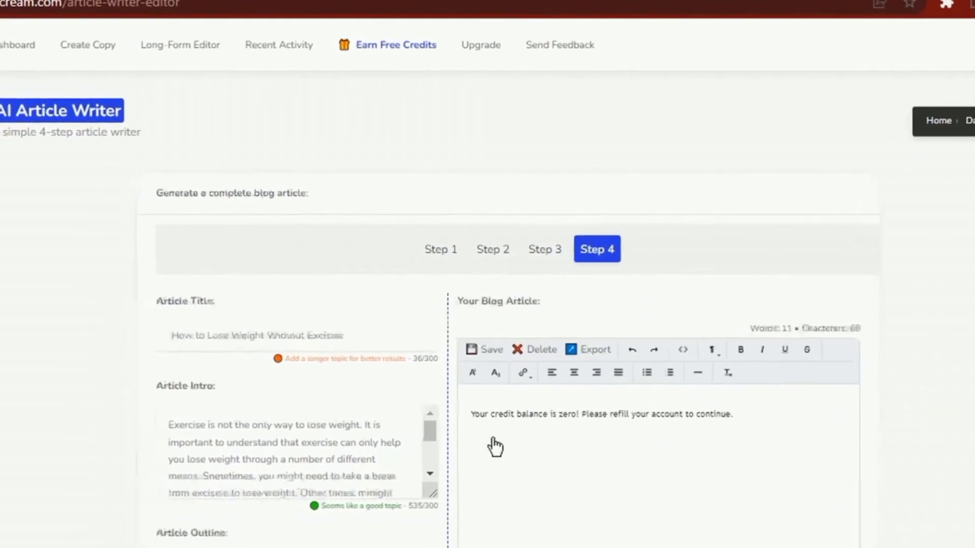
scroll(508, 457, "down", 5)
scroll(452, 520, "up", 5)
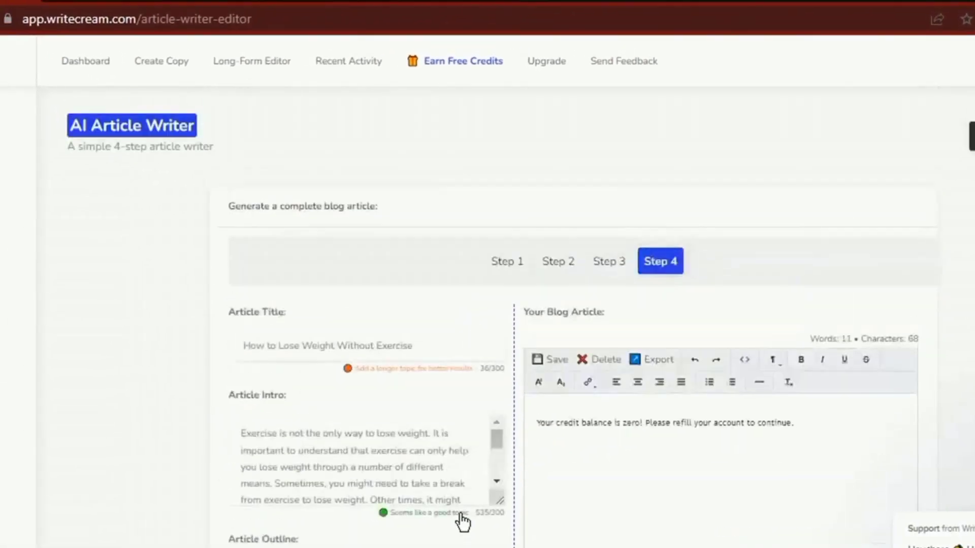
In INK, add 'exercising' to the title and paste the intro paragraph into the body
left_click(518, 274)
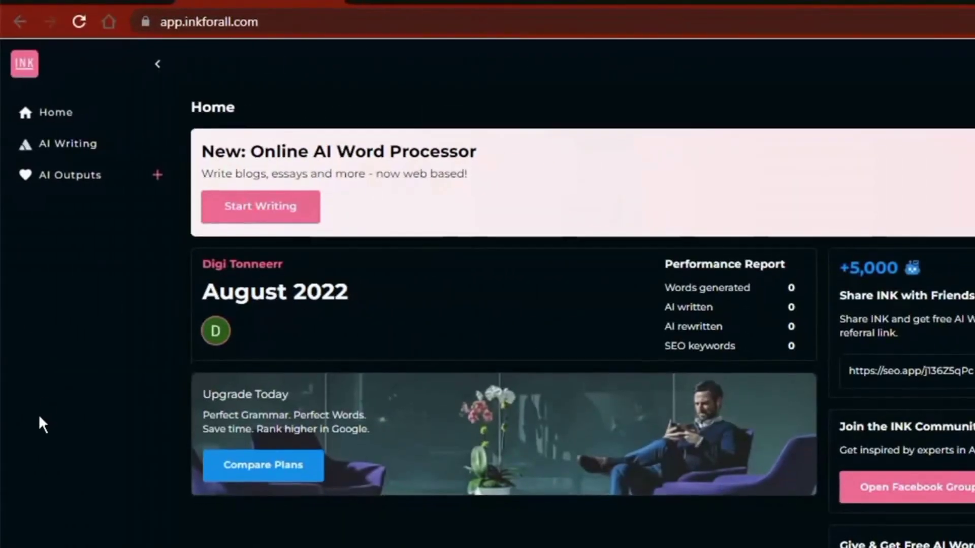
scroll(43, 424, "down", 1)
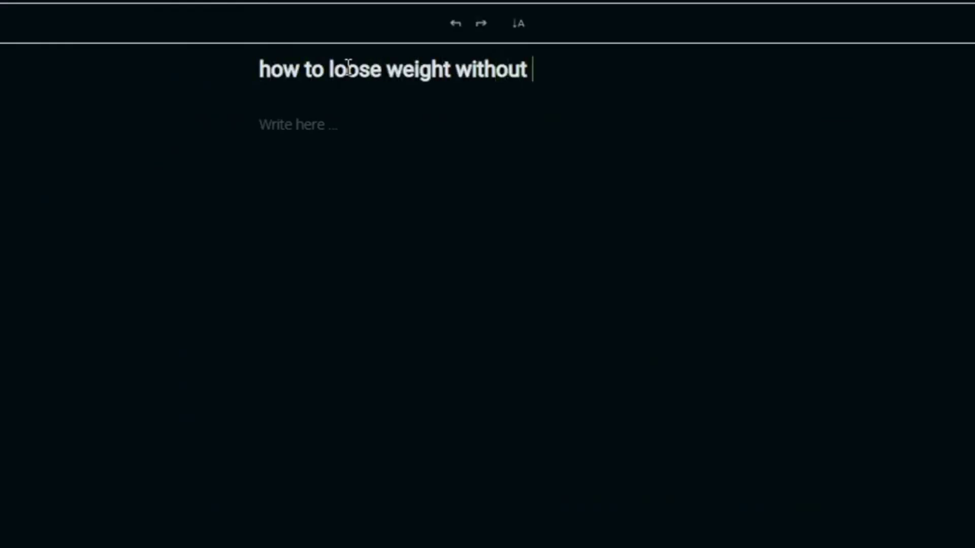
type("exercising")
left_click(322, 135)
right_click(322, 135)
left_click(484, 308)
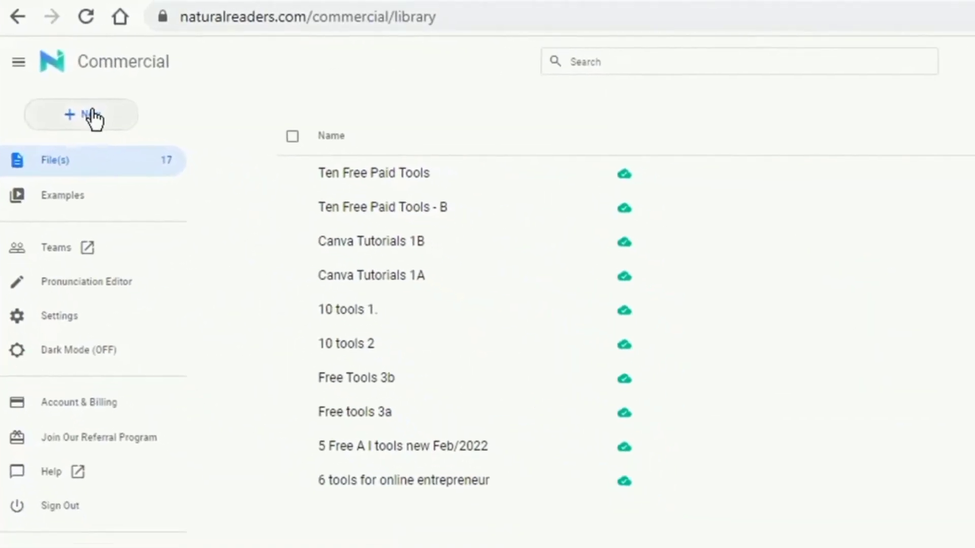
Create a new text file and paste in the weight-loss paragraph, removing the stray video link
left_click(91, 115)
left_click(101, 154)
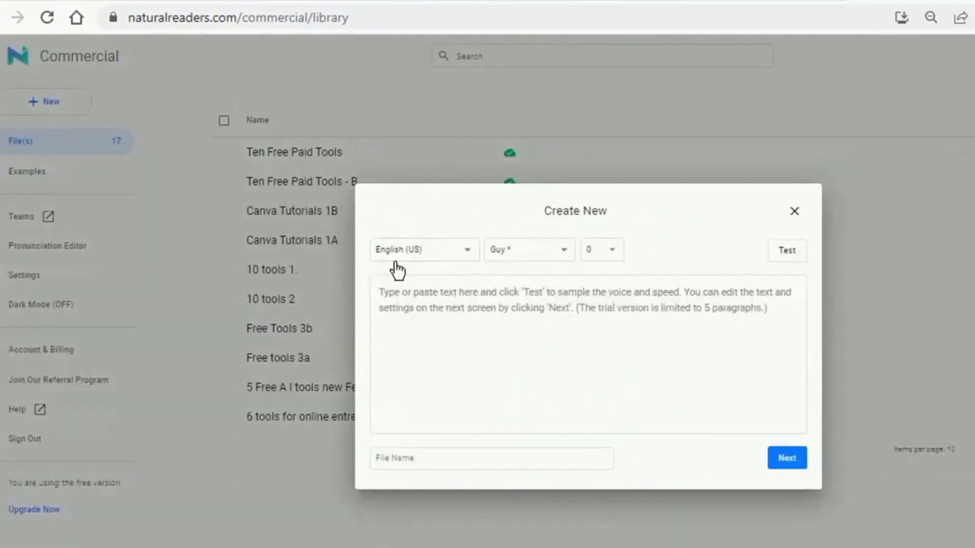
right_click(426, 297)
left_click(472, 443)
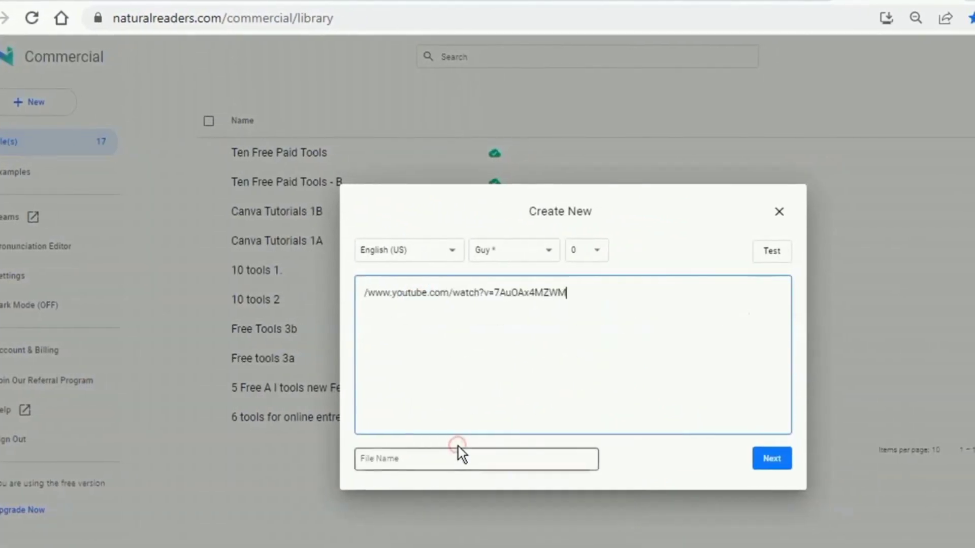
left_click_drag(582, 293, 460, 305)
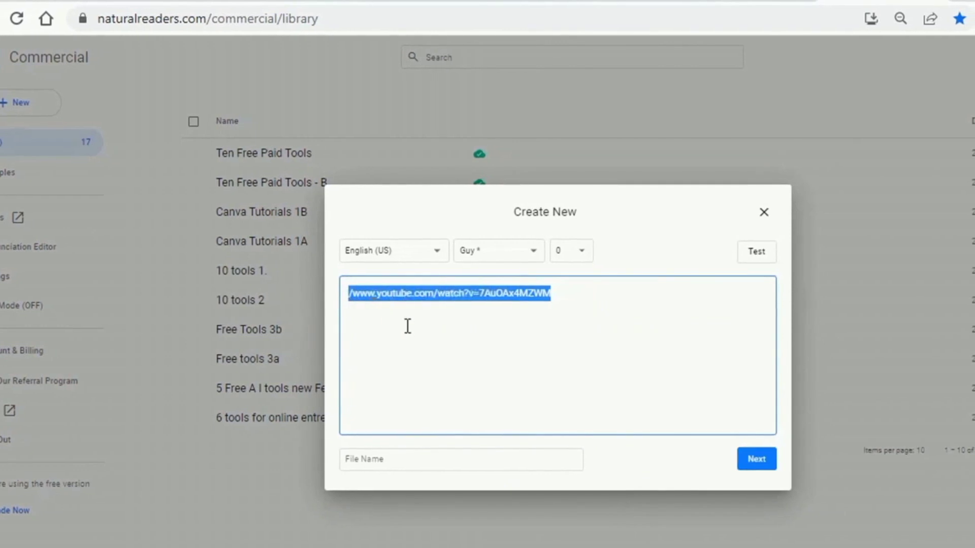
key("BackSpace")
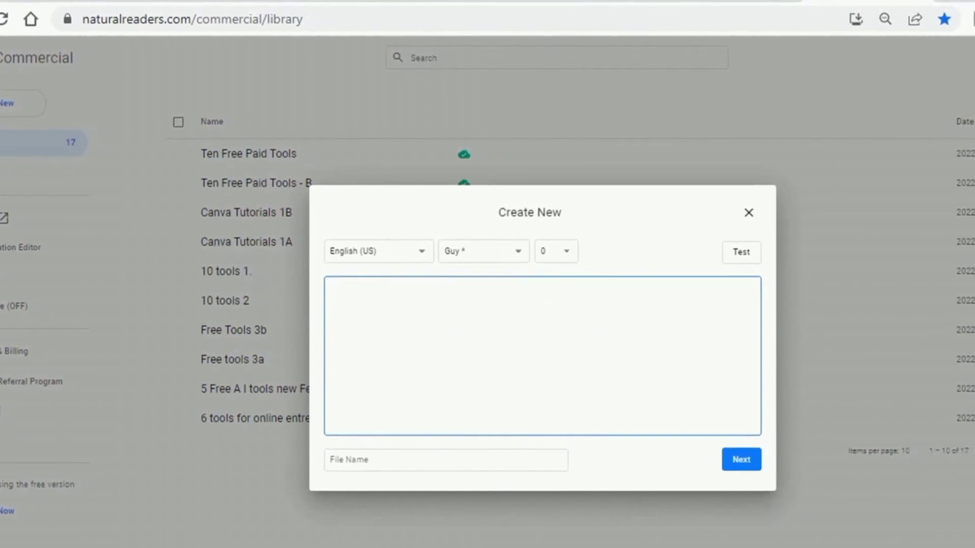
right_click(383, 319)
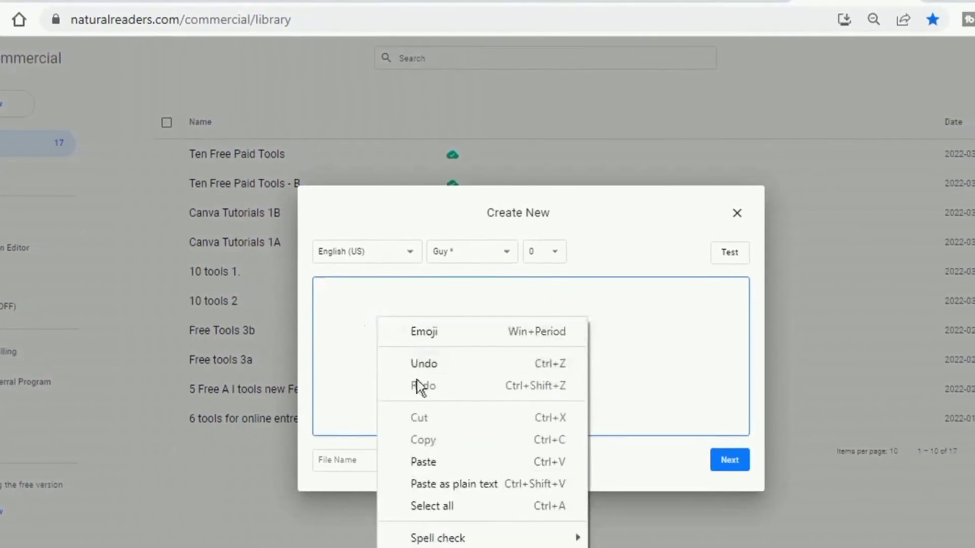
left_click(421, 458)
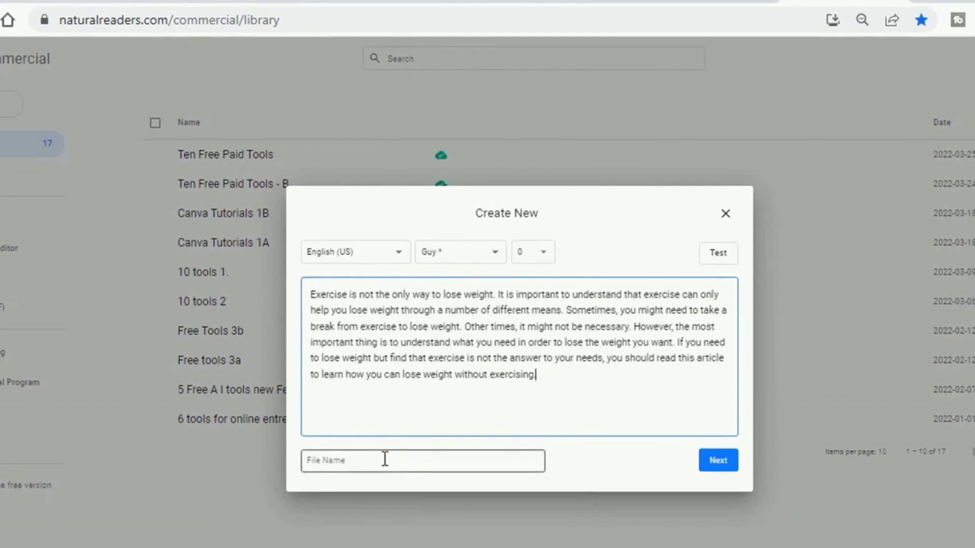
Name the file 'test demo', create it, and have it read aloud
left_click(385, 460)
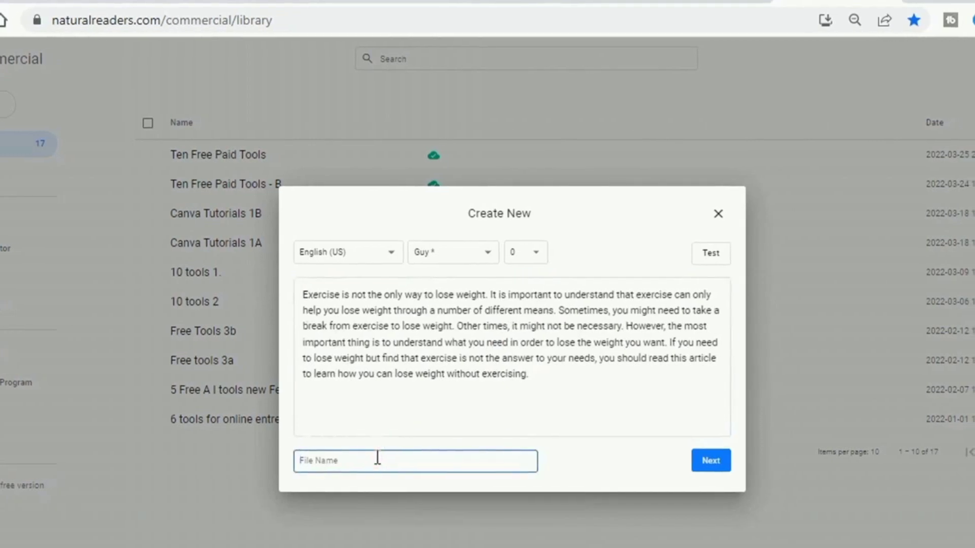
type("test demo")
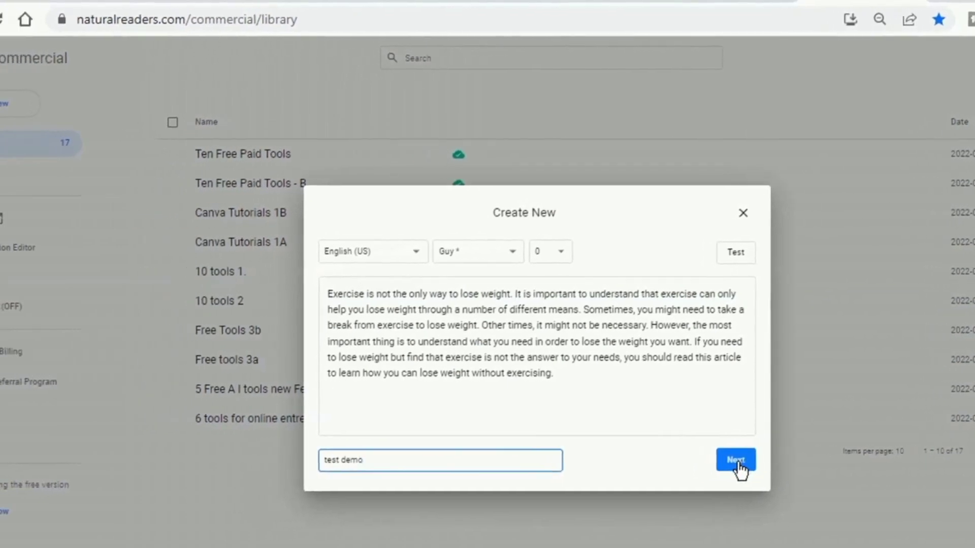
left_click(736, 460)
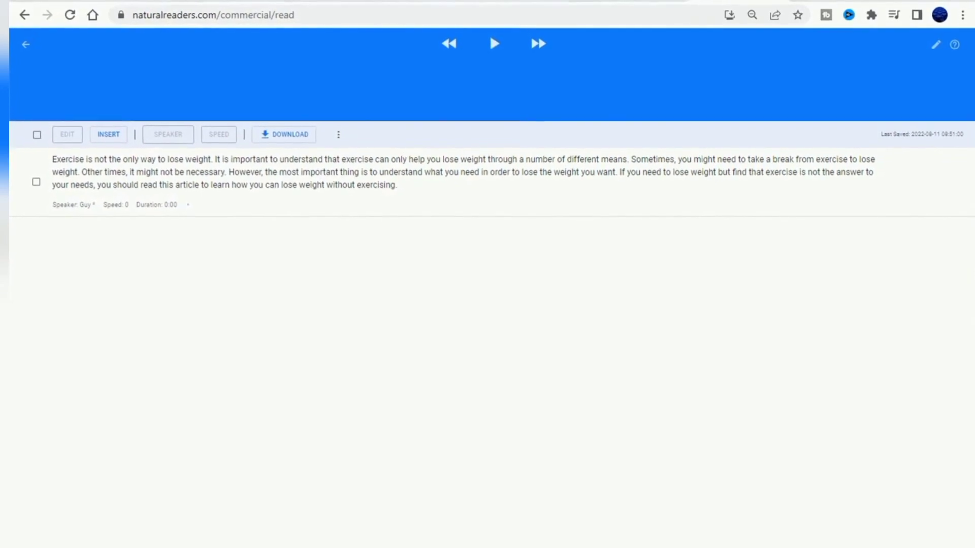
left_click(492, 50)
mouse_move(651, 546)
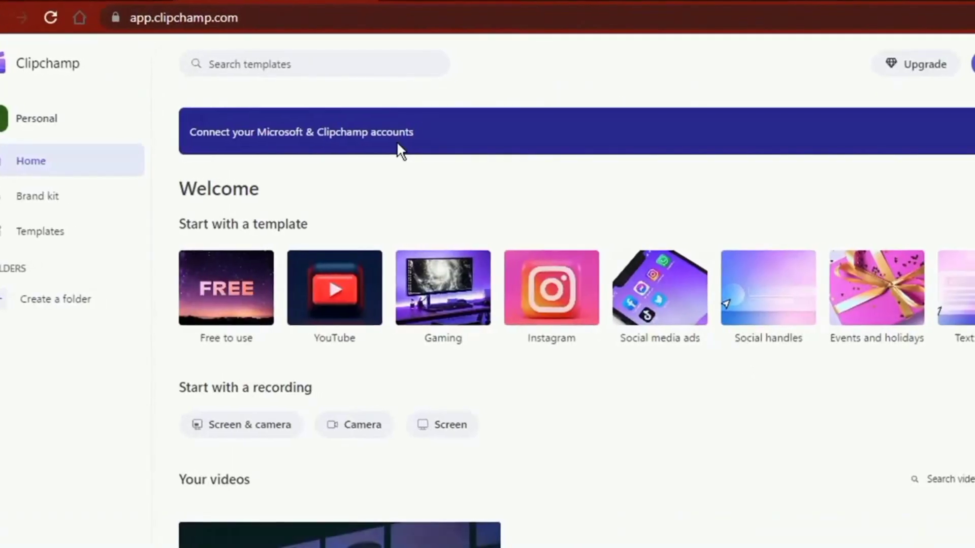
Open the Corporate business strategy slideshow project and scrub through its clips, briefly playing from the rocket clip
scroll(396, 153, "down", 3)
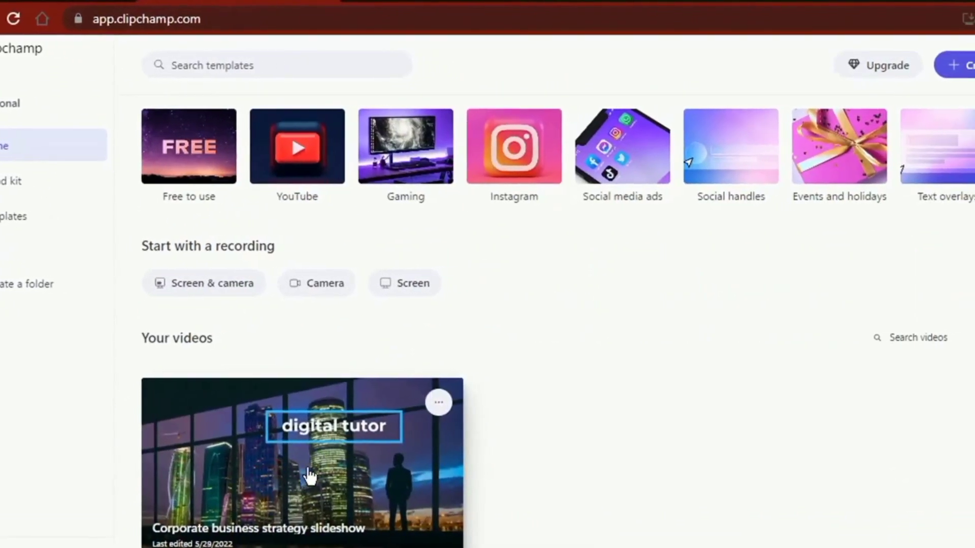
left_click(310, 476)
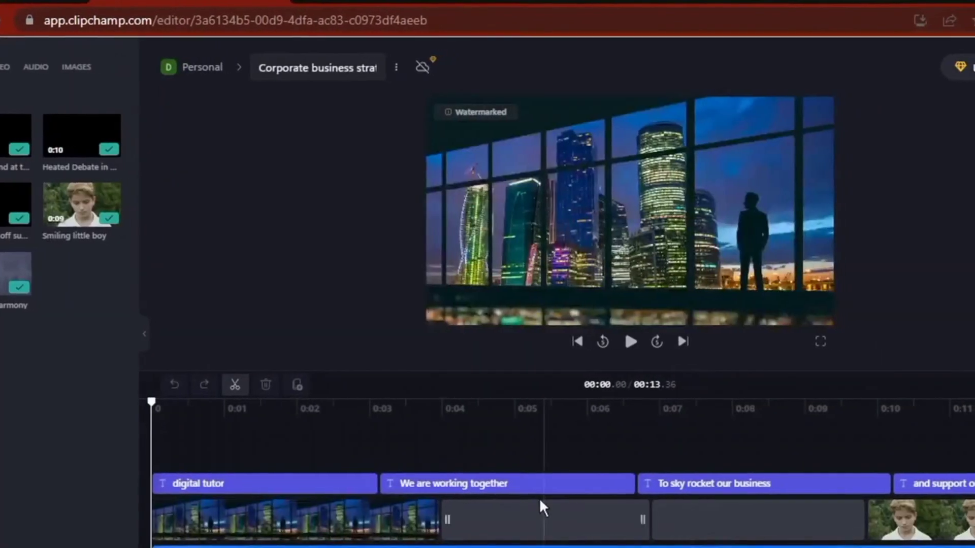
left_click(542, 518)
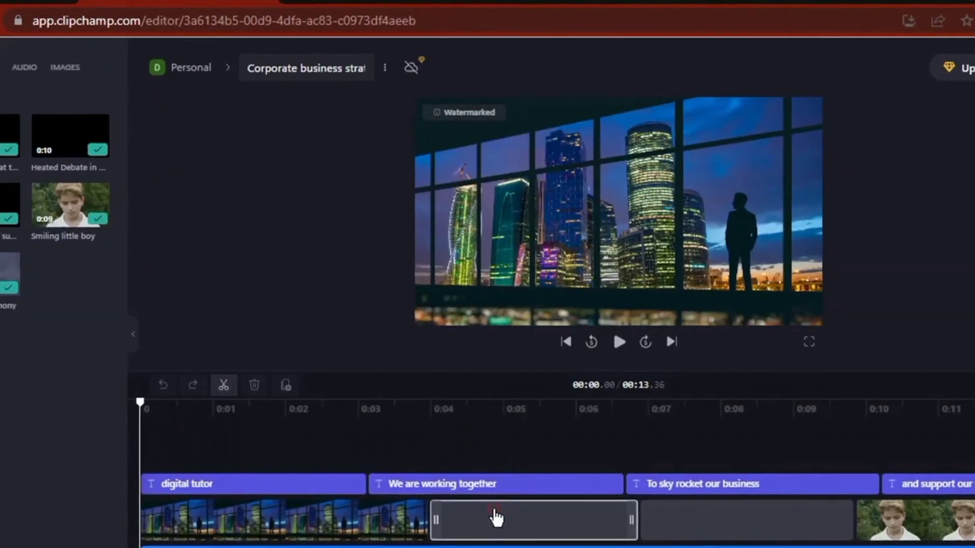
left_click(481, 422)
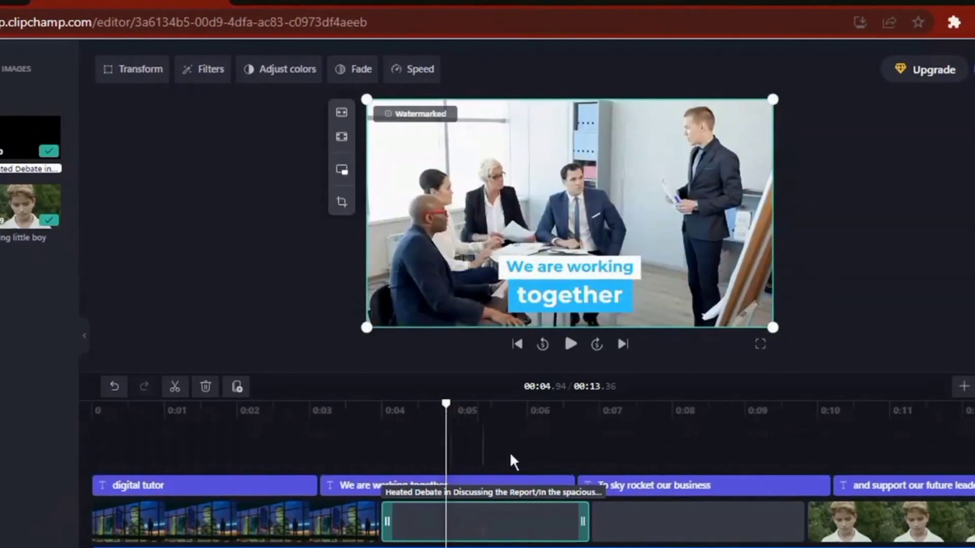
left_click(691, 421)
left_click(558, 345)
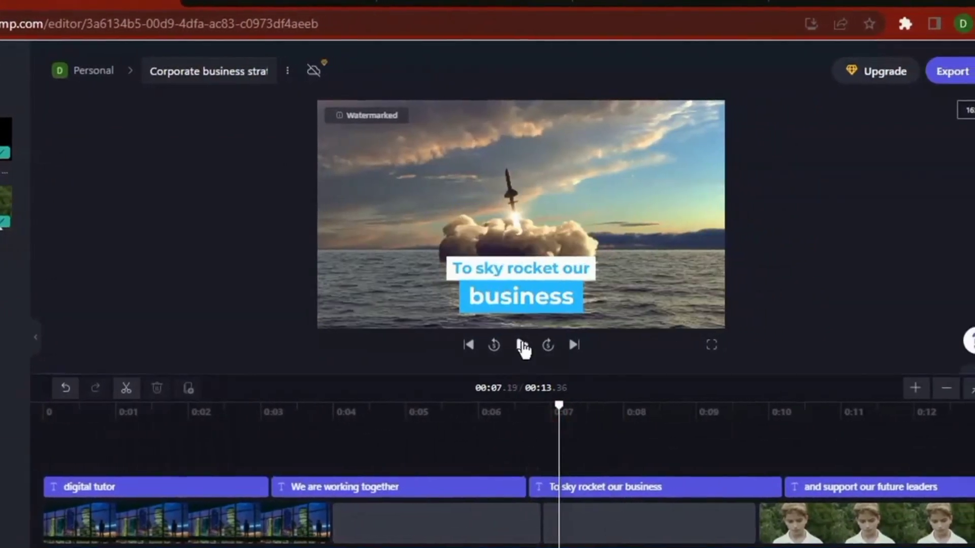
left_click(509, 346)
left_click(92, 412)
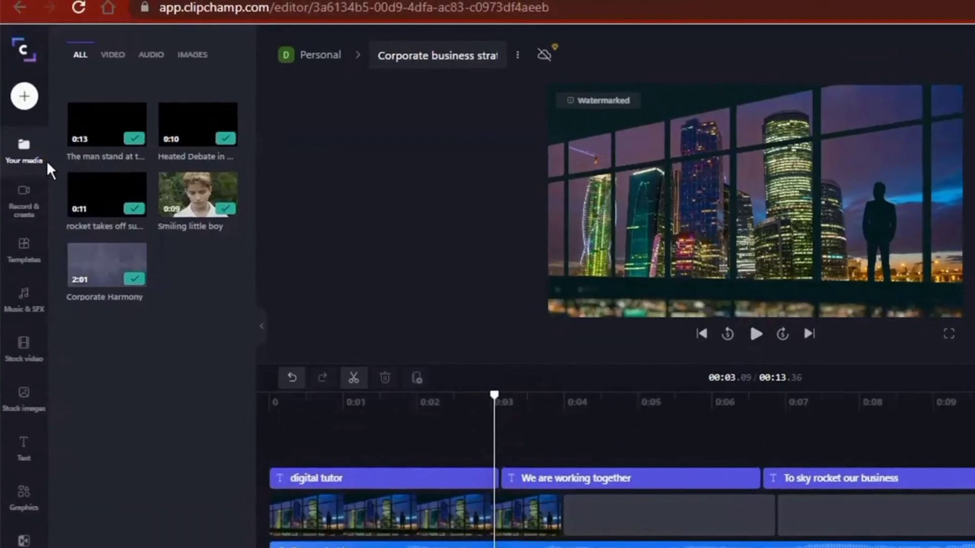
Paste the weight-loss diet script into the text-to-speech box and preview it in the Jenny voice
left_click(24, 199)
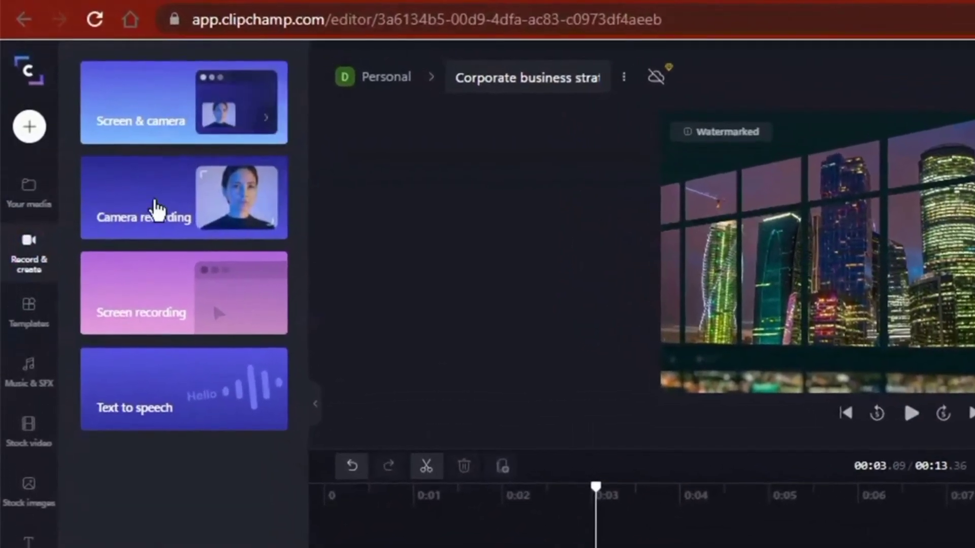
left_click(188, 408)
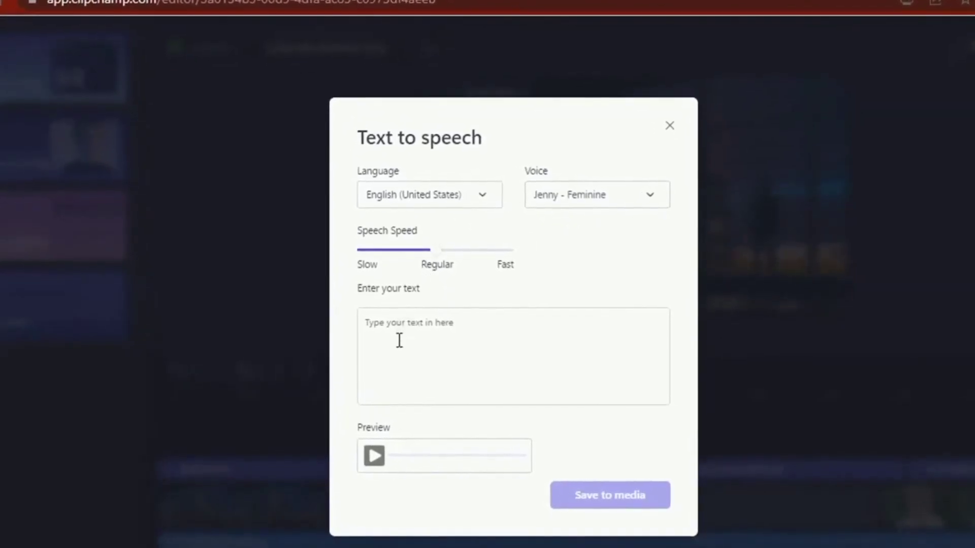
right_click(398, 313)
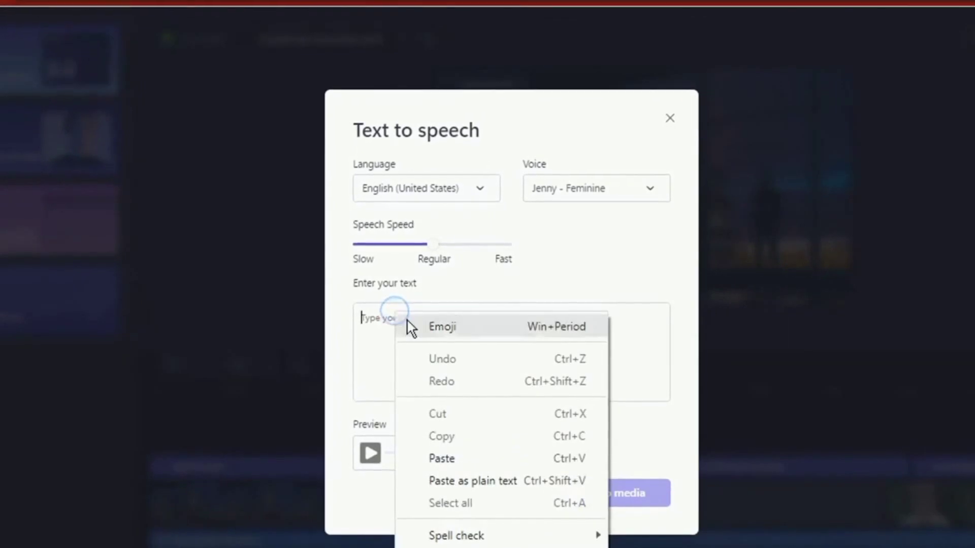
left_click(431, 457)
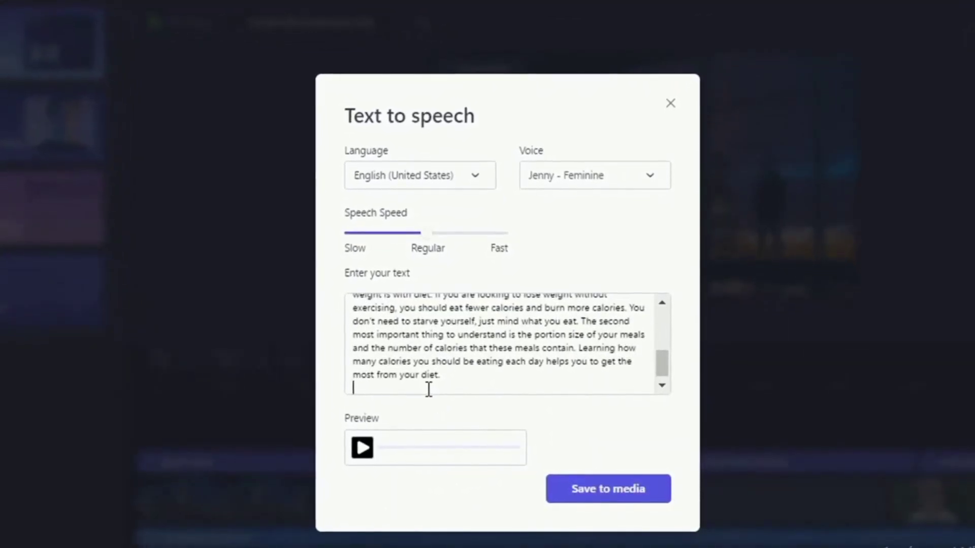
left_click(359, 446)
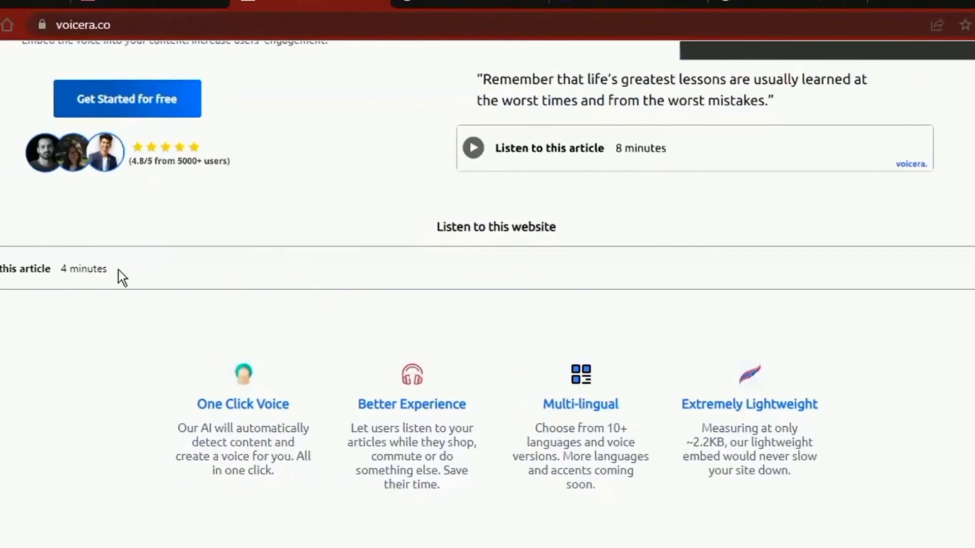
Sign up for Voicera free with Google and select the blog article link field on the dashboard
scroll(273, 270, "down", 5)
scroll(273, 277, "down", 6)
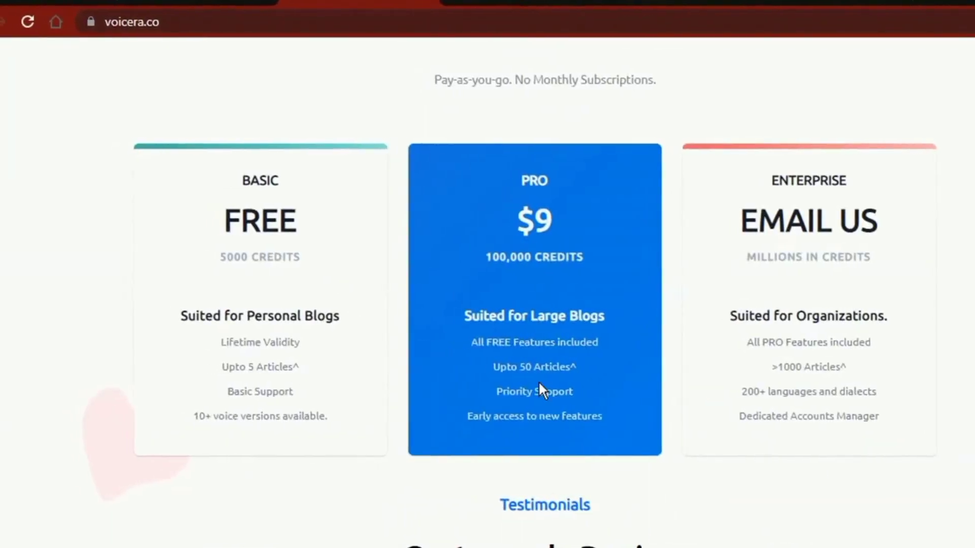
scroll(565, 416, "down", 5)
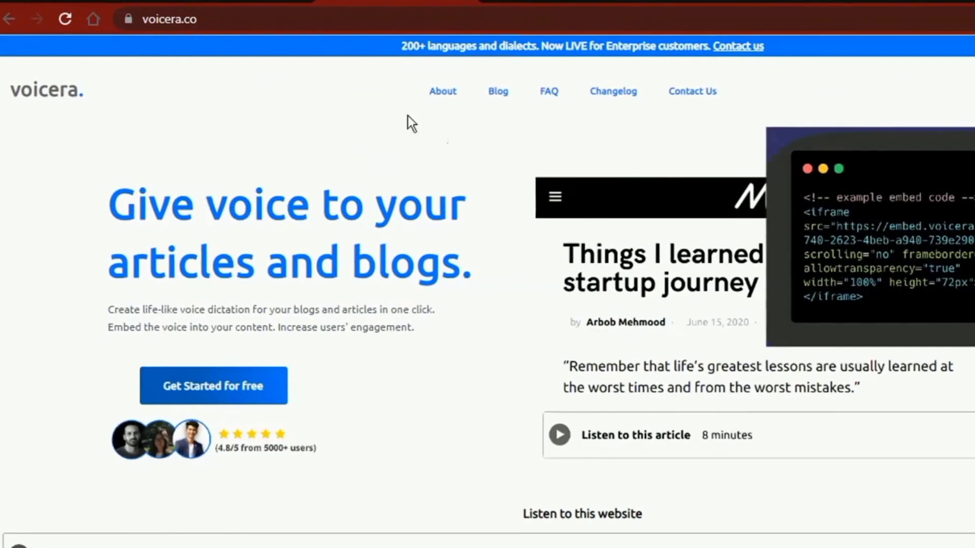
left_click(208, 386)
left_click(523, 310)
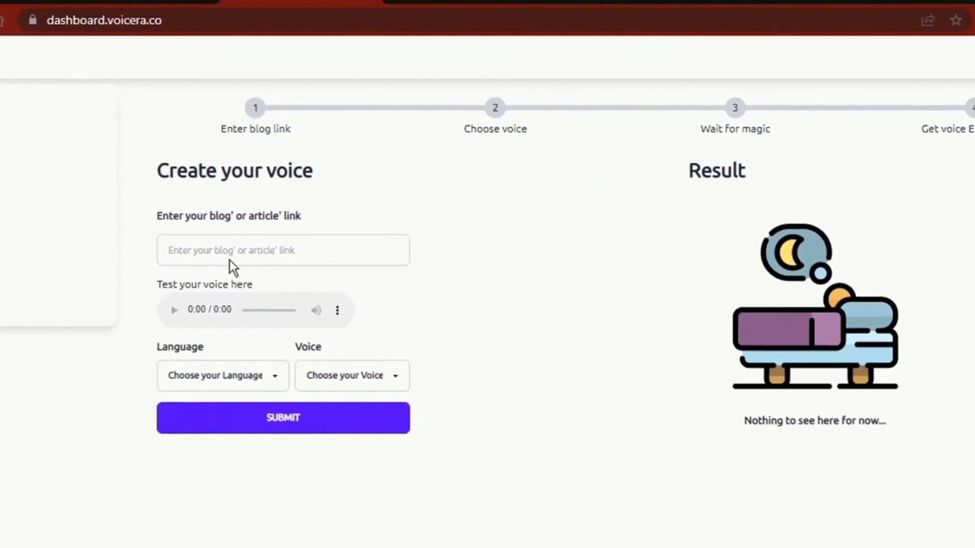
left_click(271, 252)
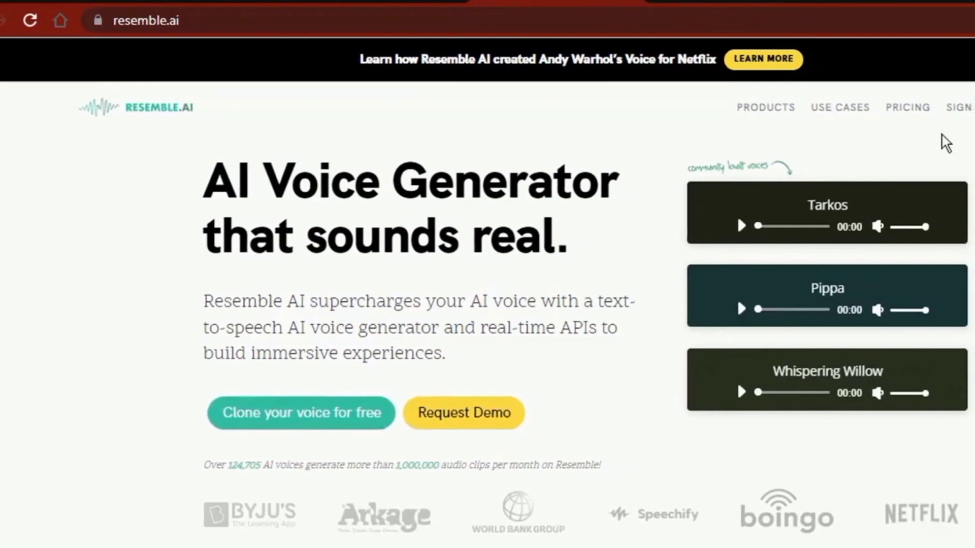
scroll(884, 259, "down", 5)
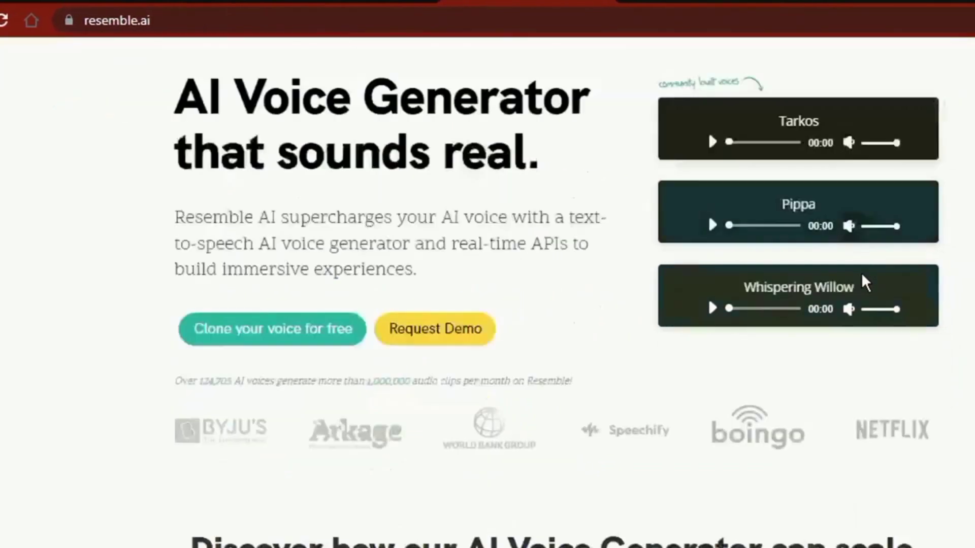
scroll(858, 287, "down", 15)
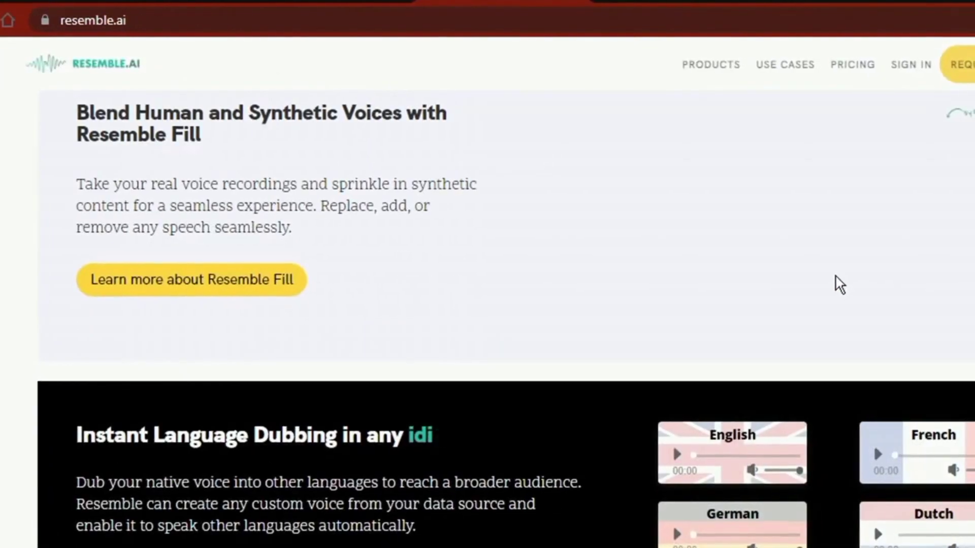
scroll(826, 273, "down", 6)
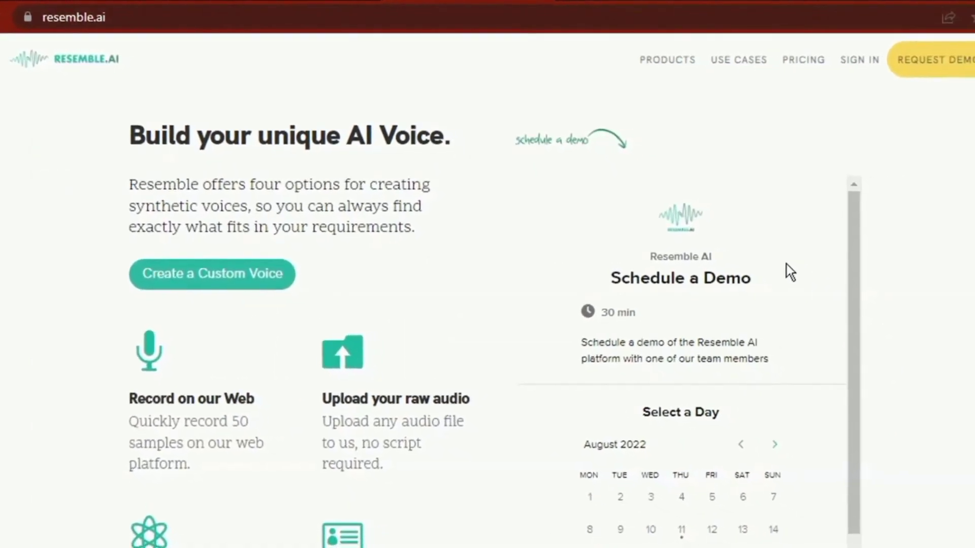
scroll(785, 264, "down", 2)
scroll(779, 265, "down", 5)
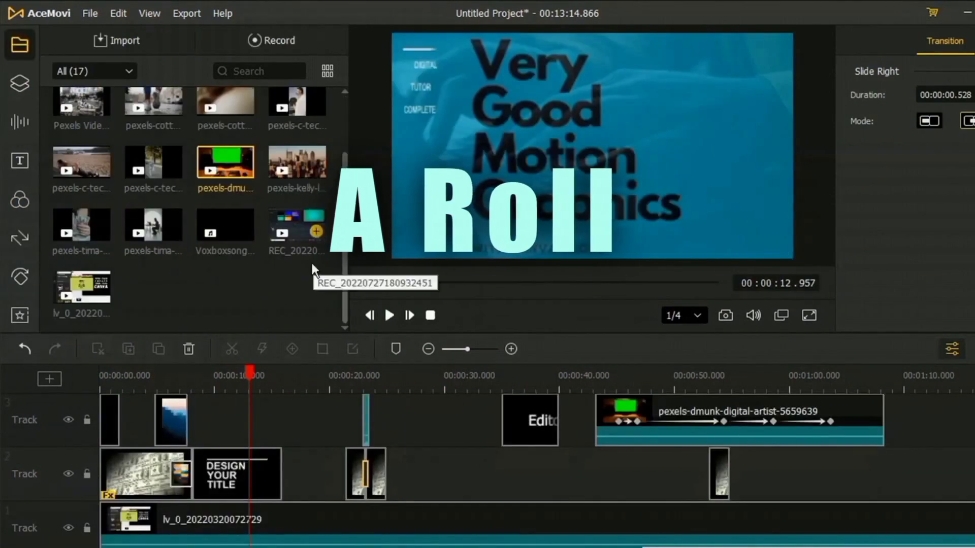
Drag a stock clip from AceMovi's Media panel onto track 2 of the timeline
left_click_drag(297, 162, 466, 473)
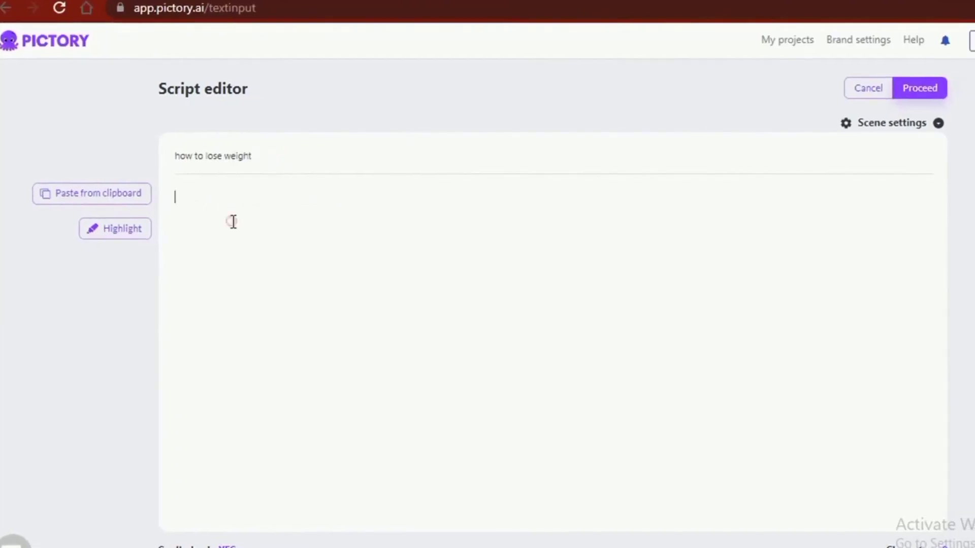
Put the first script sentence on its own line and review a later scene in the storyboard
key("Delete")
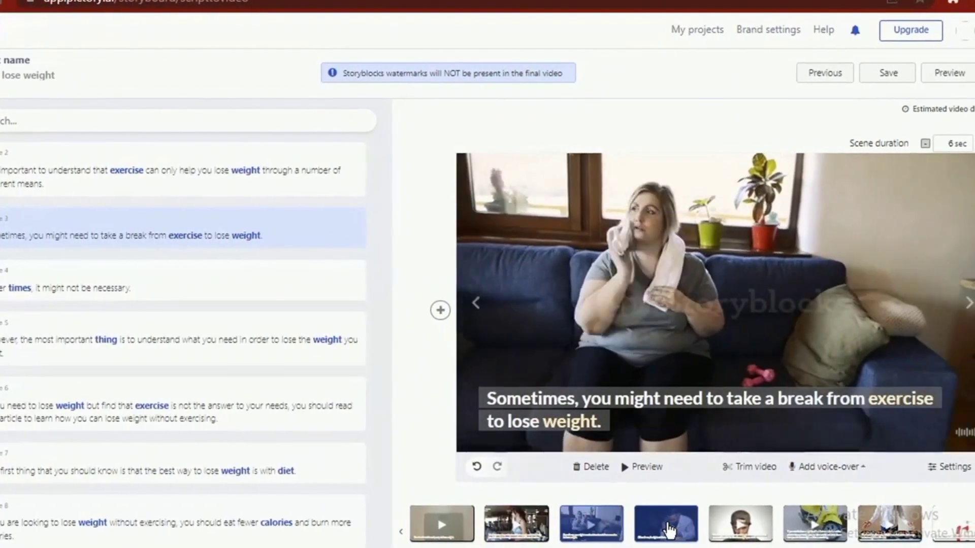
left_click(755, 525)
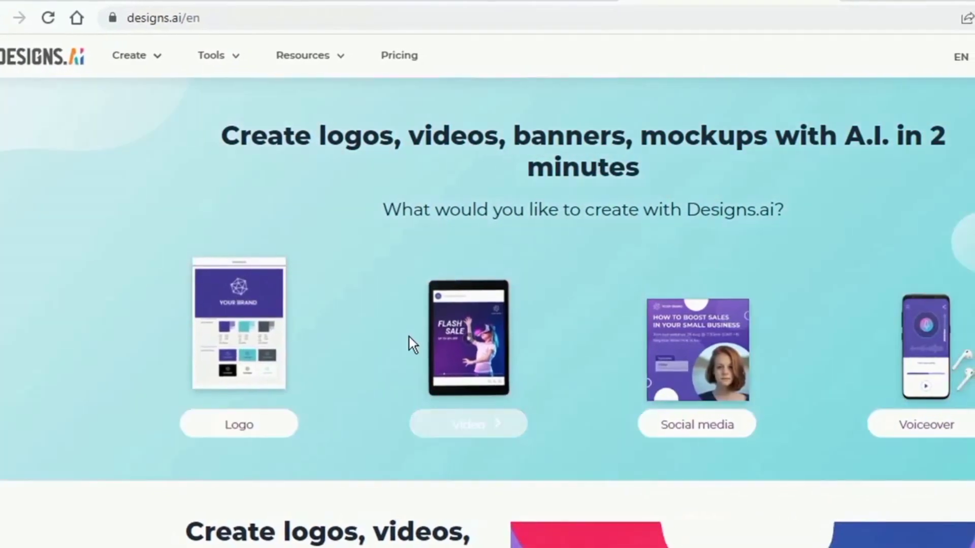
scroll(400, 348, "down", 5)
scroll(395, 347, "down", 10)
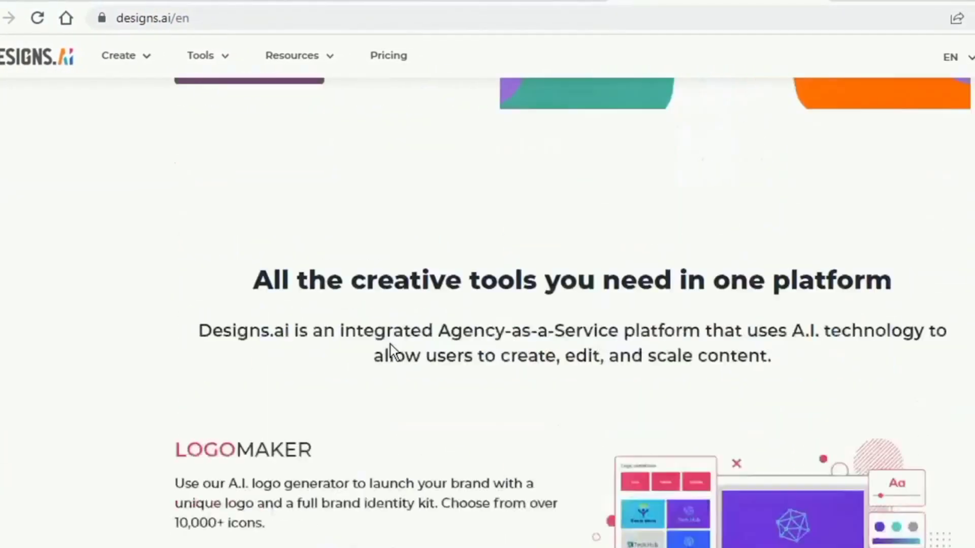
scroll(384, 342, "down", 15)
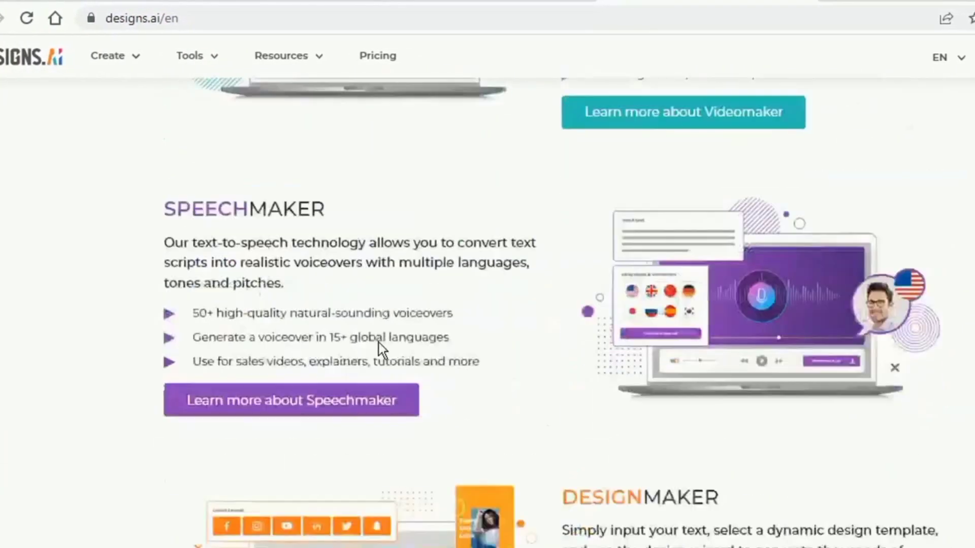
scroll(370, 346, "down", 15)
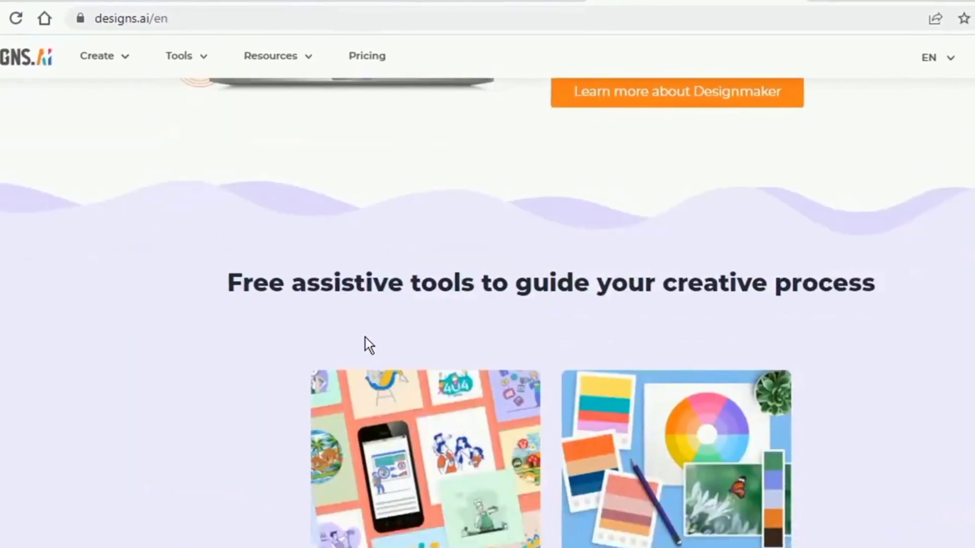
scroll(359, 339, "down", 10)
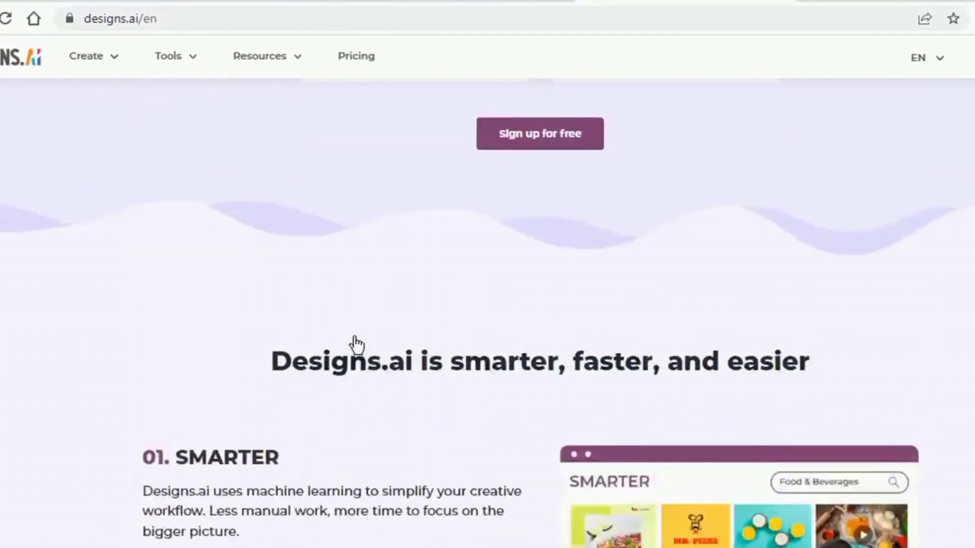
scroll(349, 345, "down", 15)
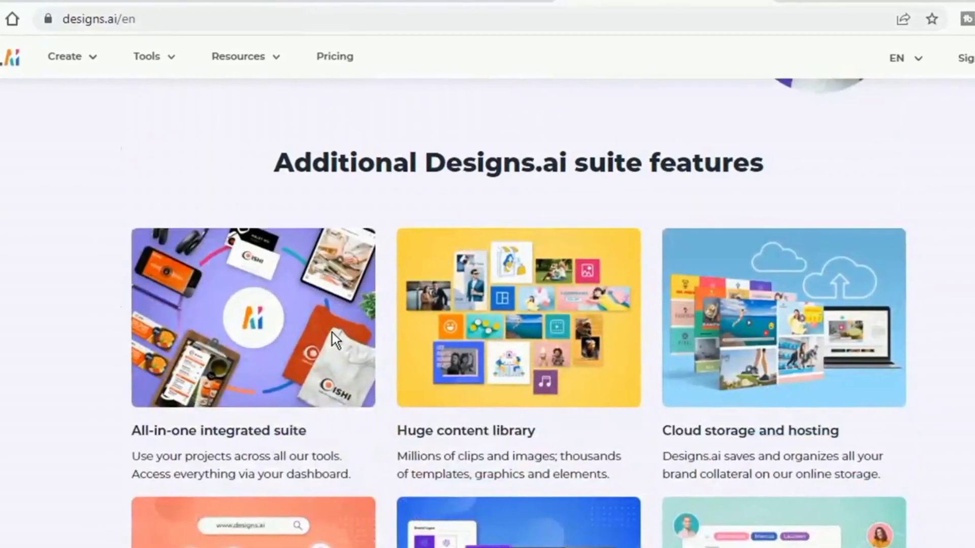
scroll(334, 332, "down", 5)
scroll(325, 331, "down", 18)
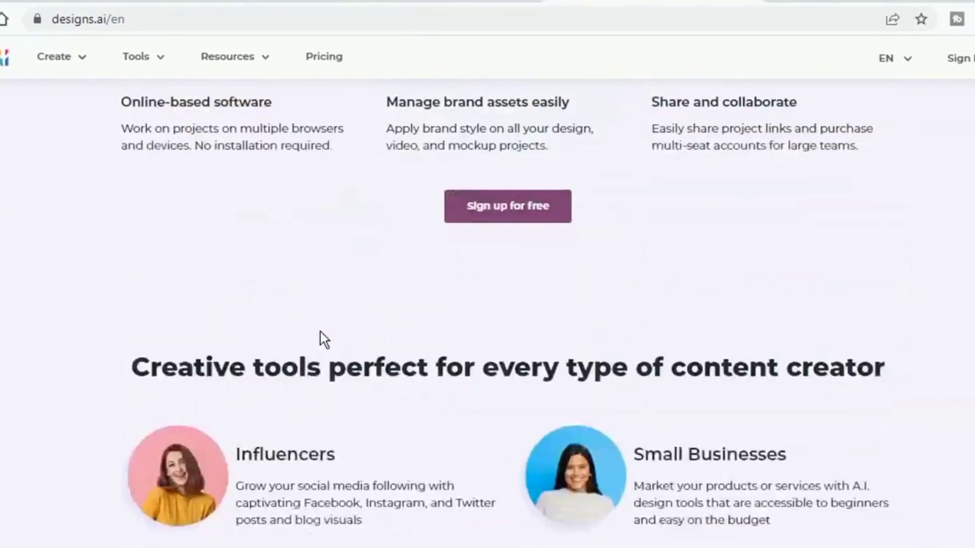
scroll(319, 339, "down", 20)
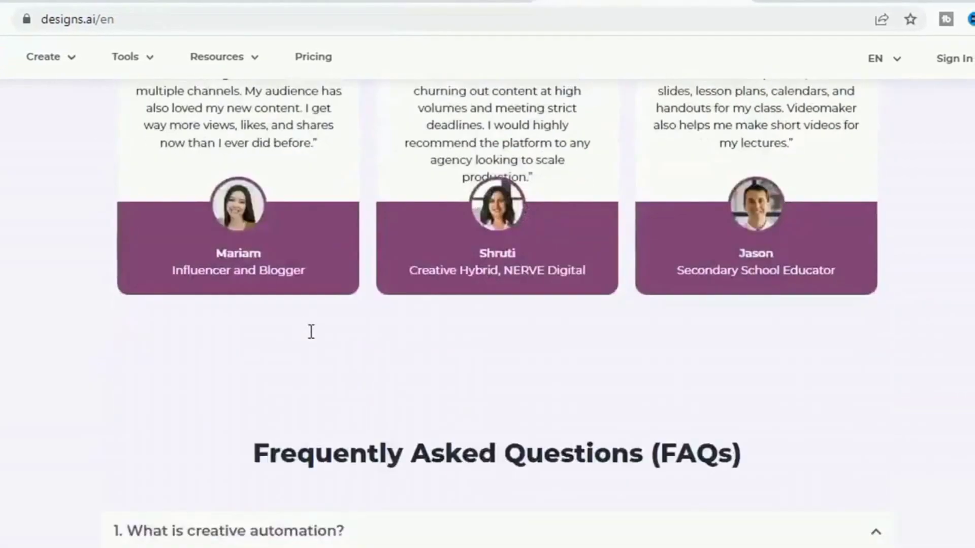
scroll(303, 327, "down", 7)
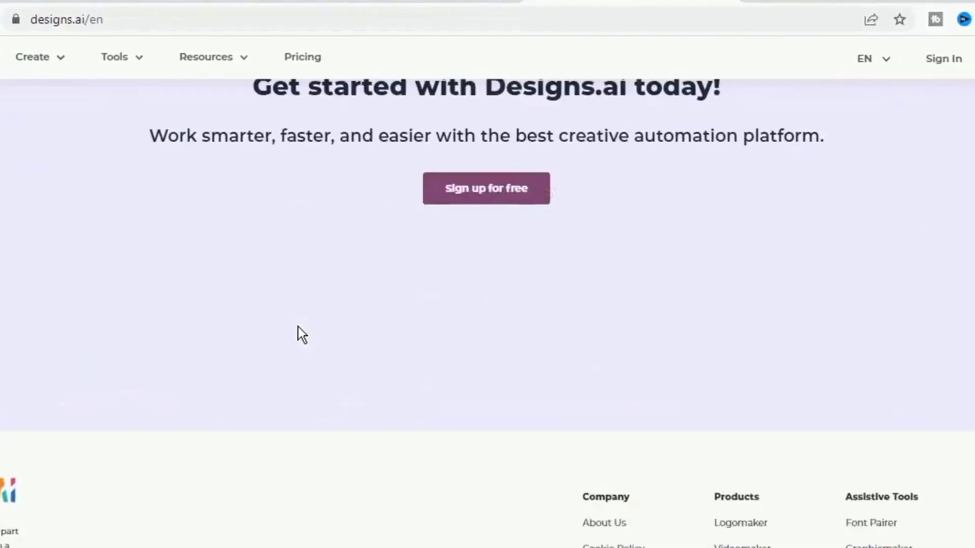
scroll(292, 327, "up", 20)
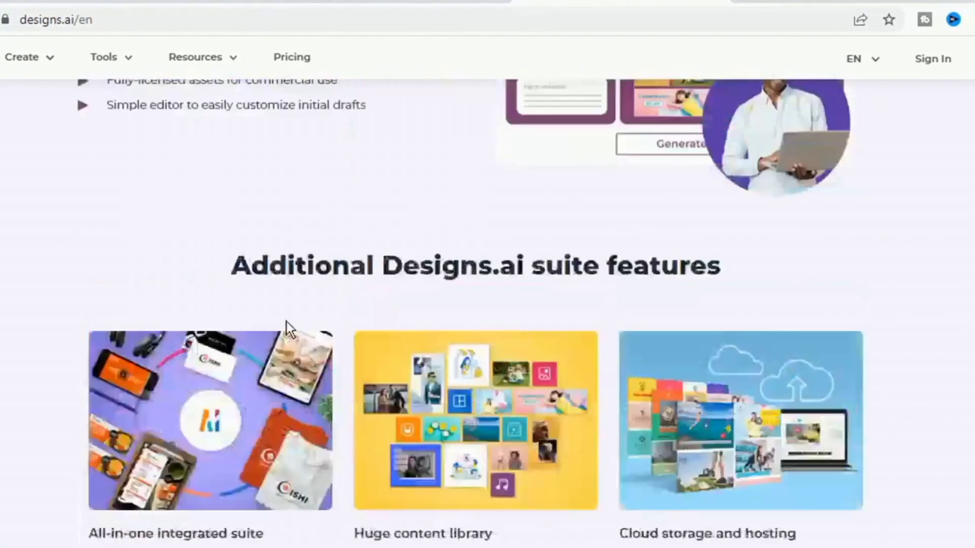
scroll(279, 316, "up", 15)
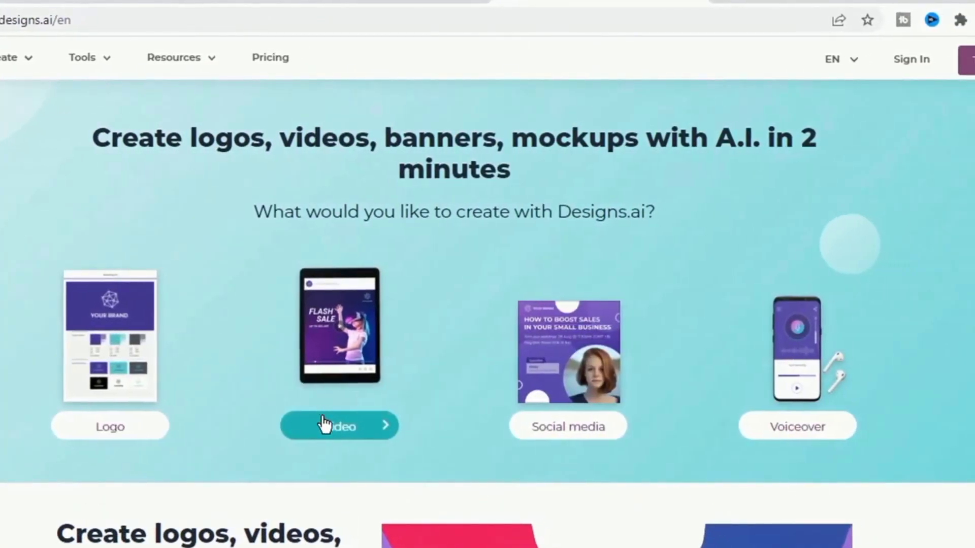
Start a Designs.ai text-to-video project and enter the title 'the internet and water'
left_click(321, 427)
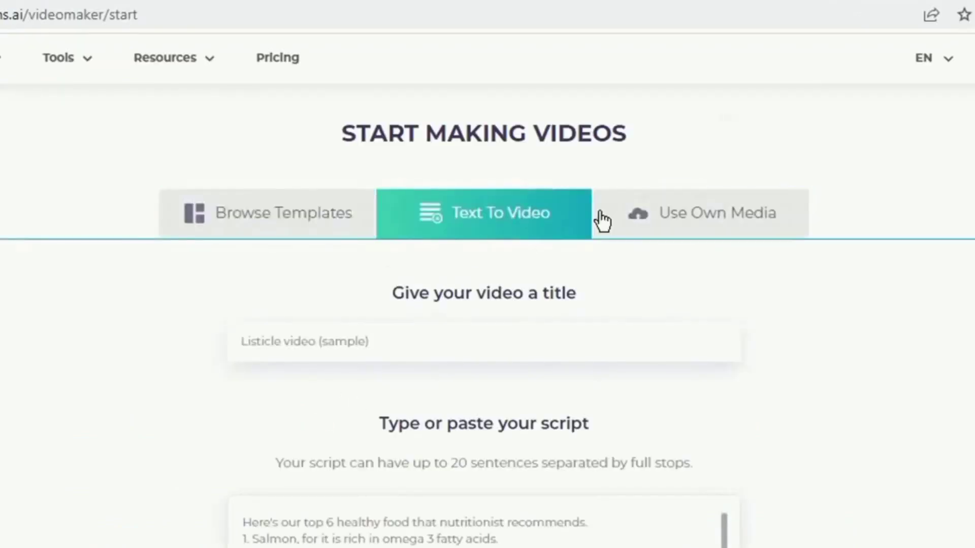
left_click(293, 223)
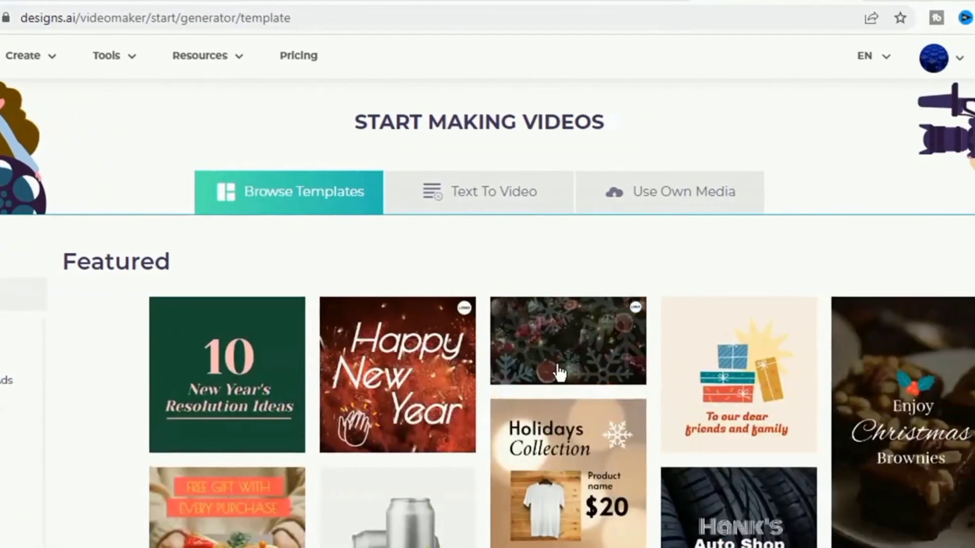
scroll(528, 484, "down", 1)
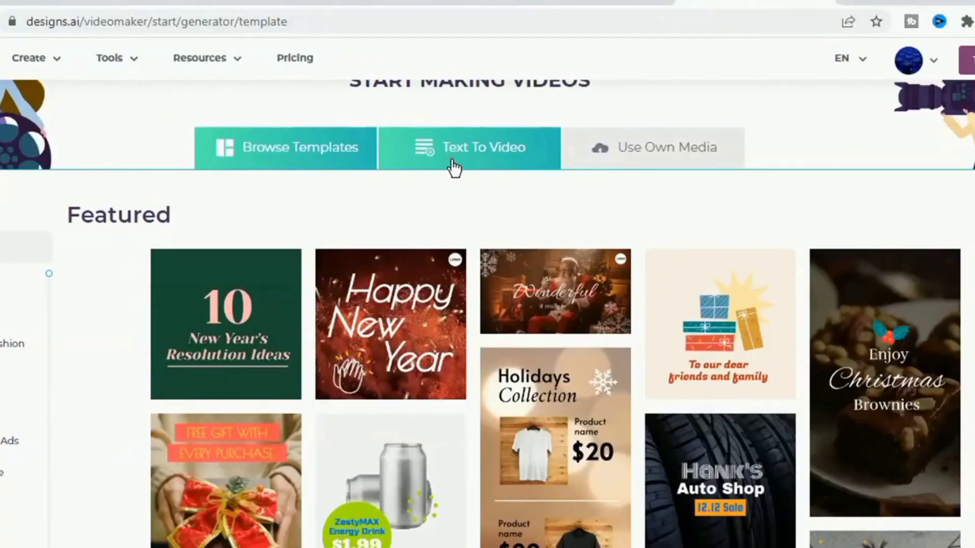
left_click(333, 162)
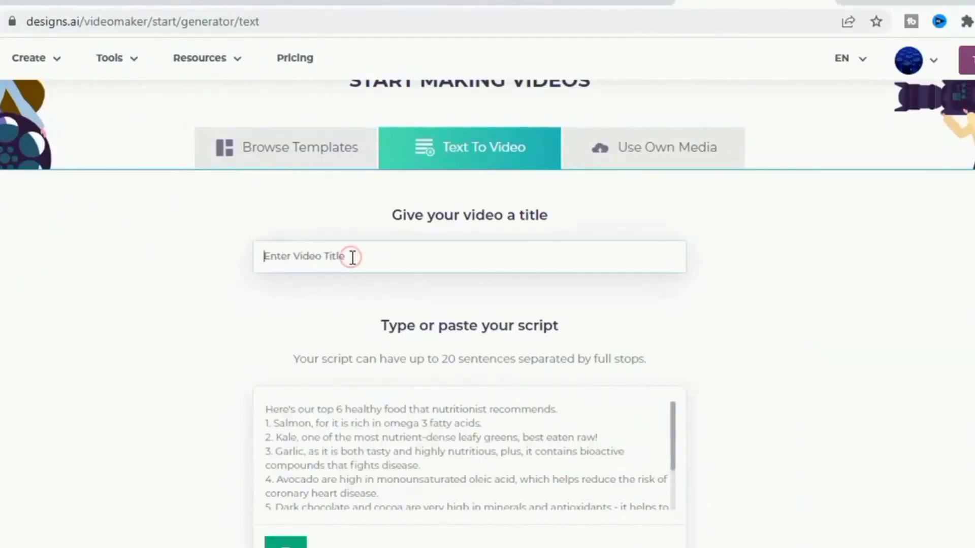
left_click(352, 257)
type("the internet and water")
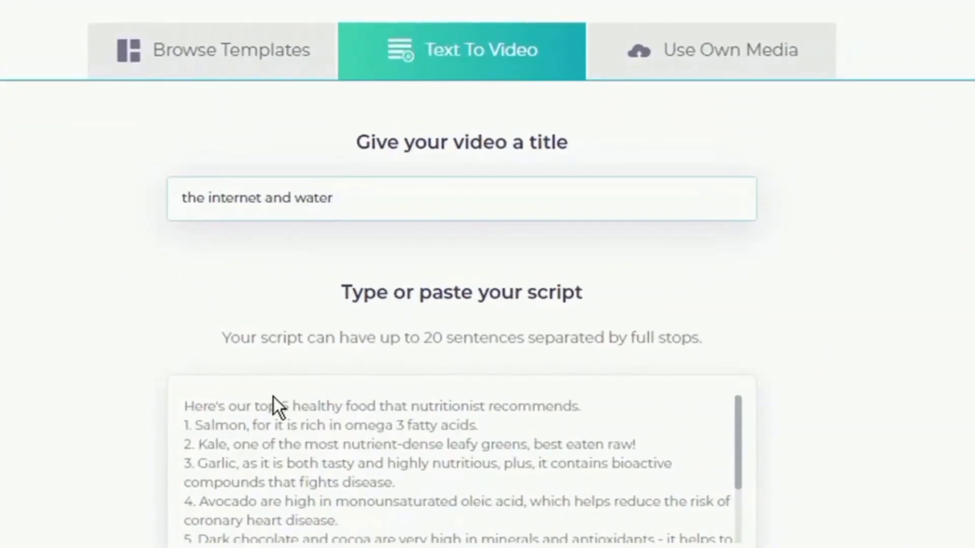
Paste the internet and water script, delete its closing sentences, and set red captions and end screen options
left_click(273, 401)
right_click(272, 409)
left_click(392, 222)
left_click_drag(369, 527, 541, 452)
left_click_drag(710, 471, 706, 455)
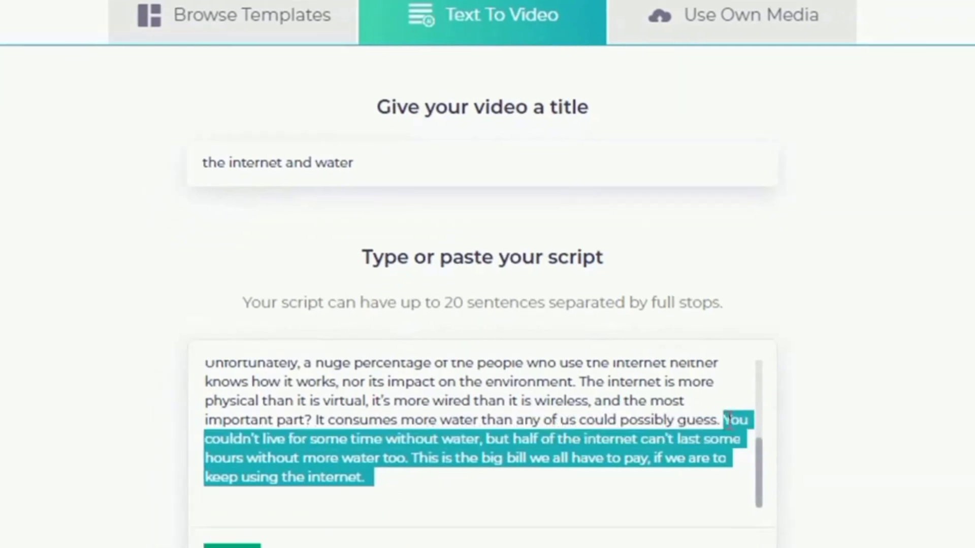
key("BackSpace")
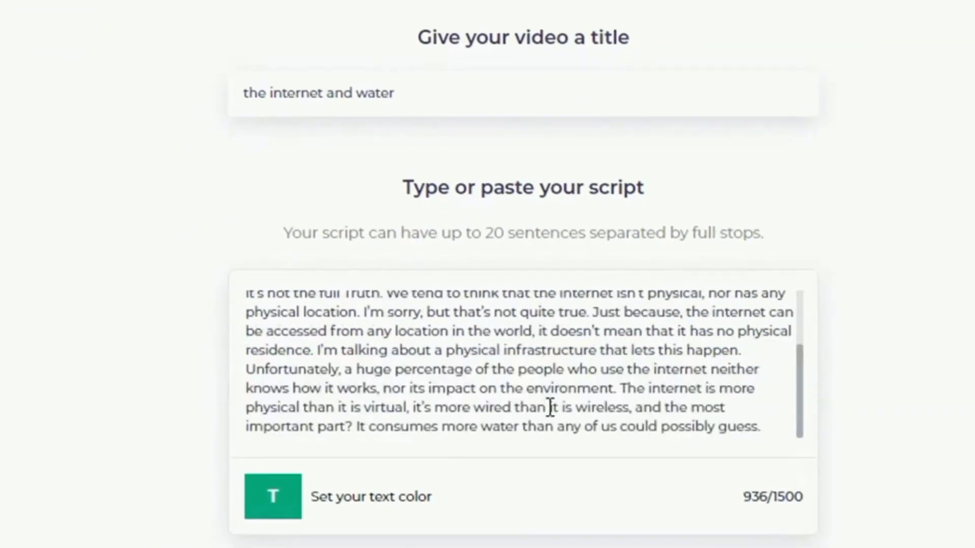
left_click(406, 510)
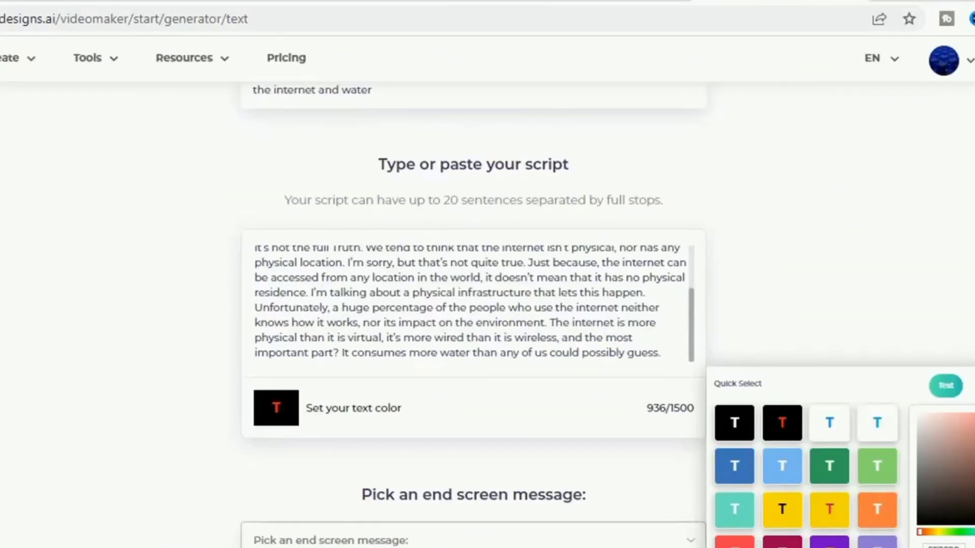
left_click(432, 540)
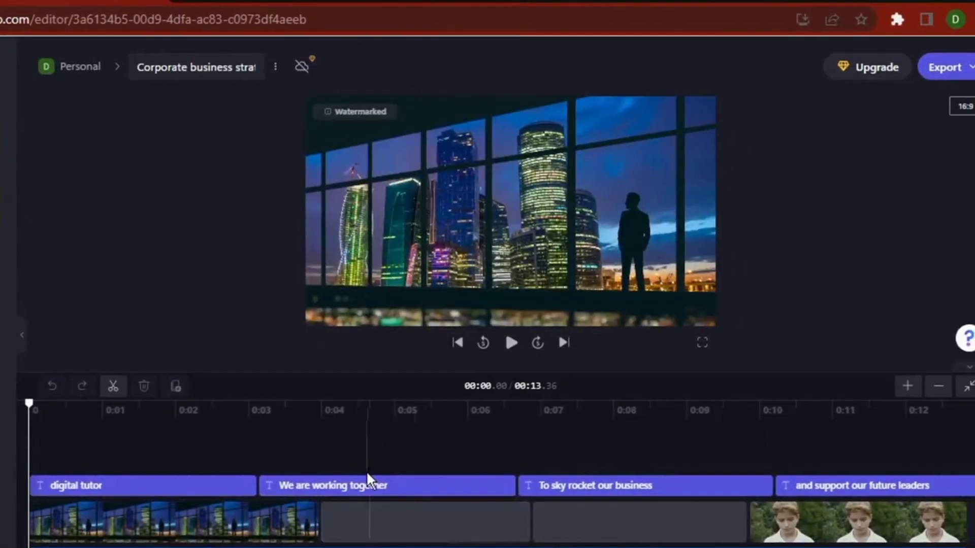
Select the empty second clip on the Clipchamp timeline to bring up its toolbar
left_click(399, 520)
left_click(381, 517)
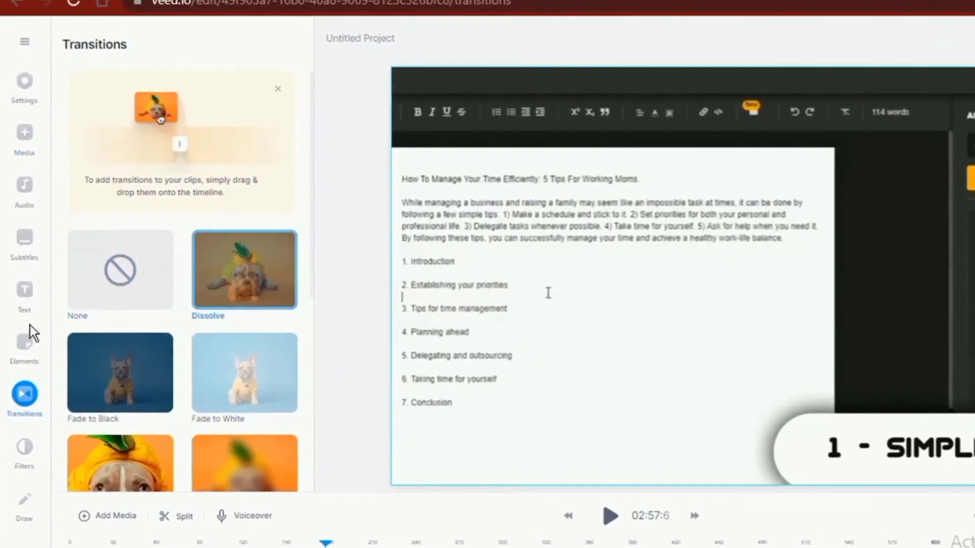
Add a text caption reading 'SUBSCRIBE' with a Typewriter animation
left_click(27, 292)
left_click(153, 391)
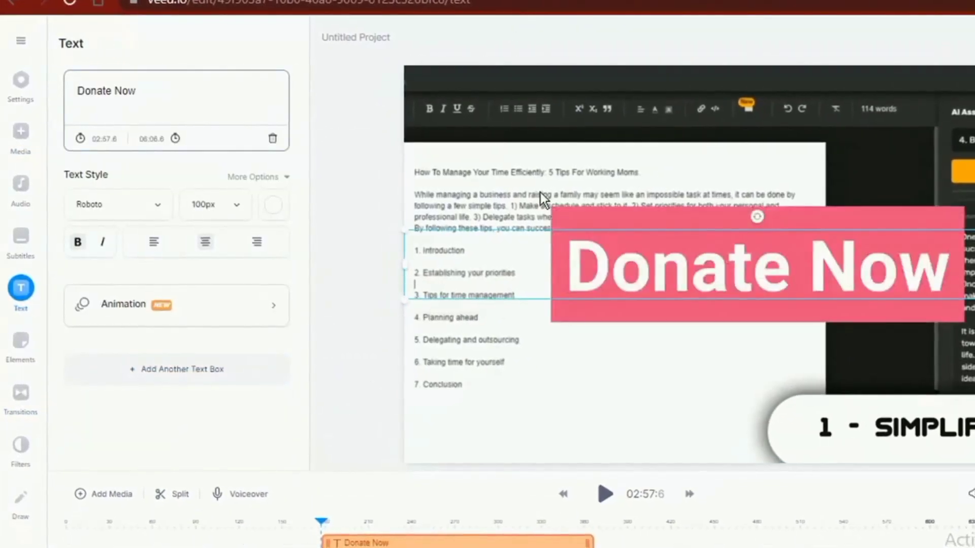
left_click_drag(155, 98, 51, 96)
type("SUBSCRIBE")
left_click(223, 259)
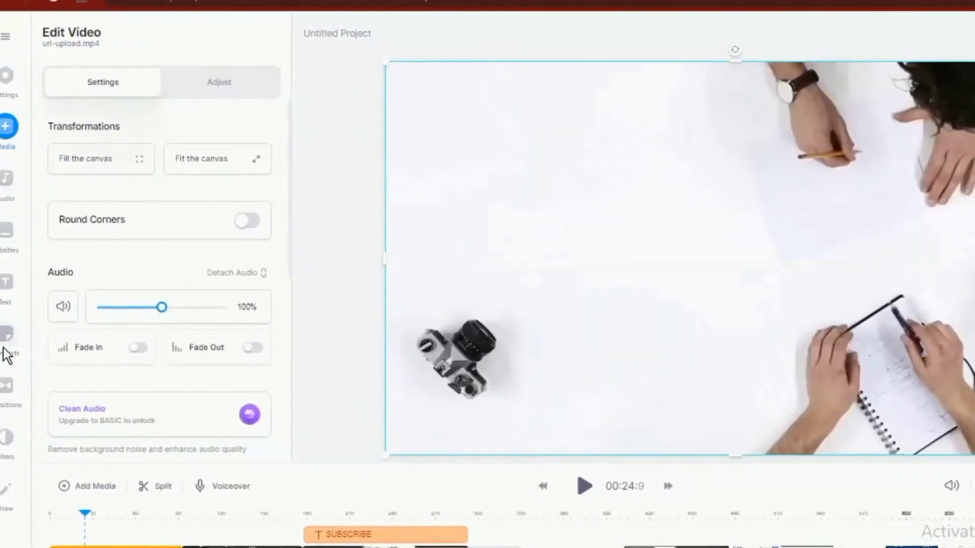
Add a progress bar at 36% base opacity, resized along the bottom of the video, and preview it
left_click(7, 351)
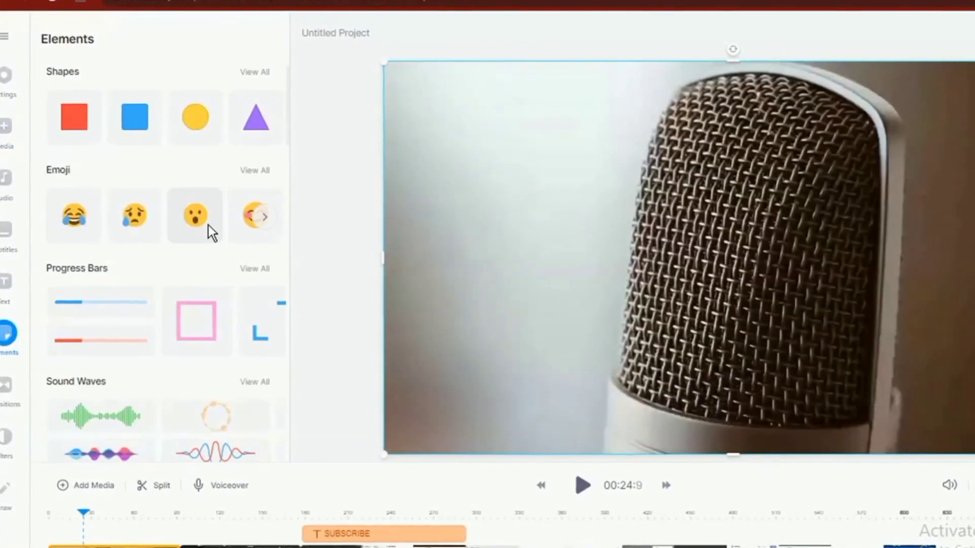
left_click(104, 304)
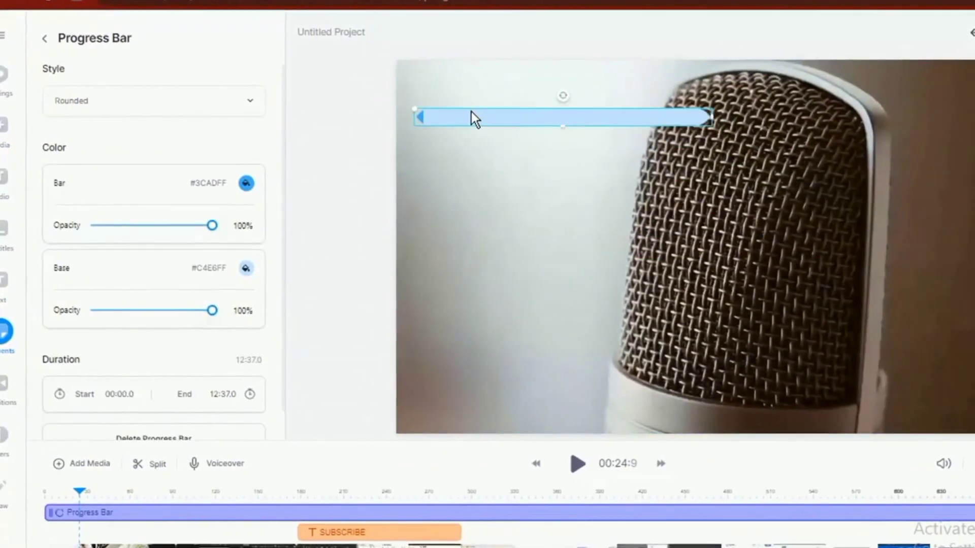
left_click_drag(211, 310, 134, 310)
left_click_drag(509, 120, 511, 381)
left_click_drag(410, 371, 457, 403)
left_click(561, 460)
left_click(562, 458)
Add a countdown element in the bottom-right corner and dismiss the upgrade offer
left_click(33, 36)
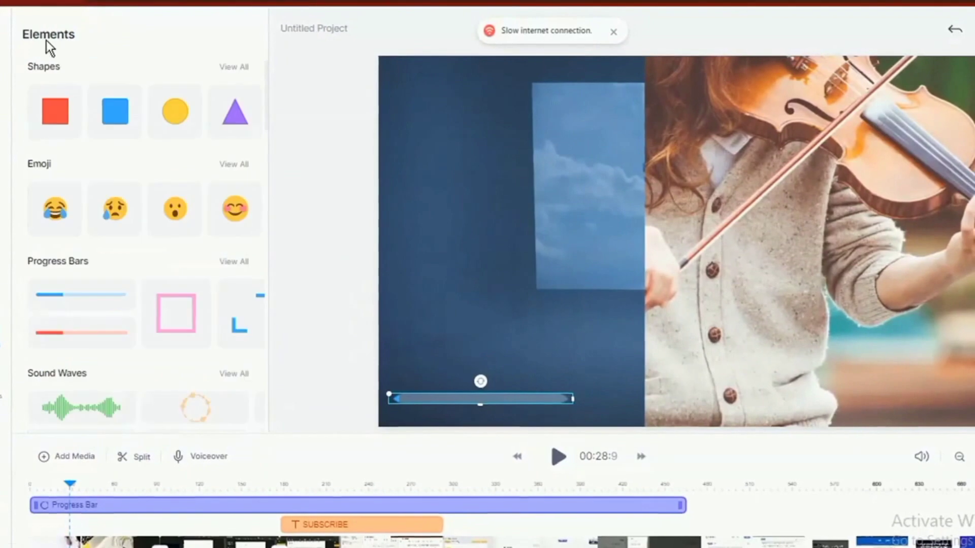
left_click(240, 265)
scroll(138, 378, "down", 3)
left_click(130, 294)
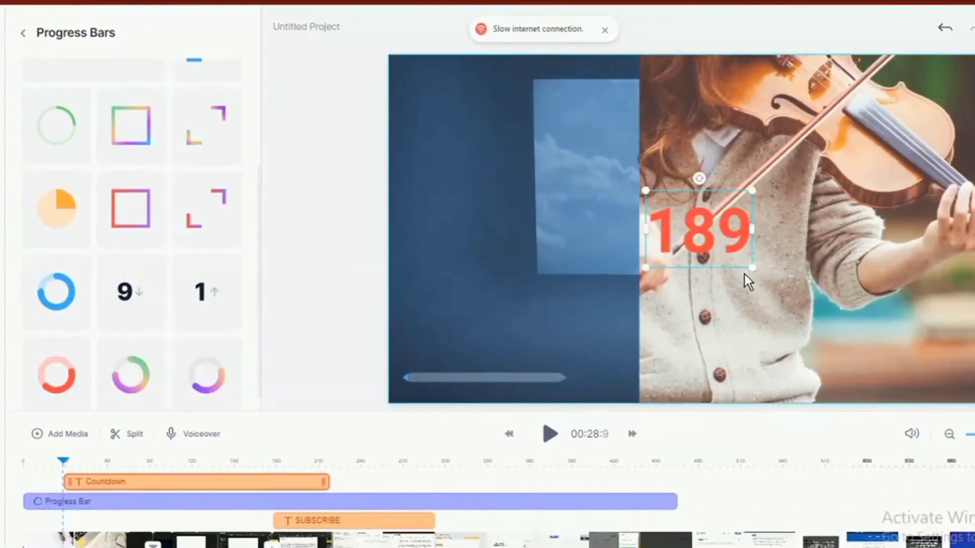
left_click_drag(705, 239, 787, 344)
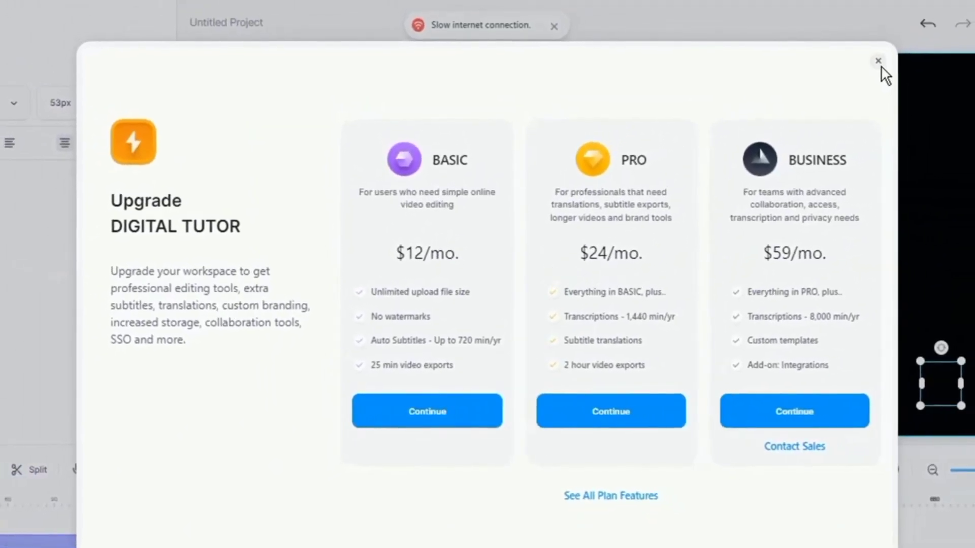
left_click(891, 47)
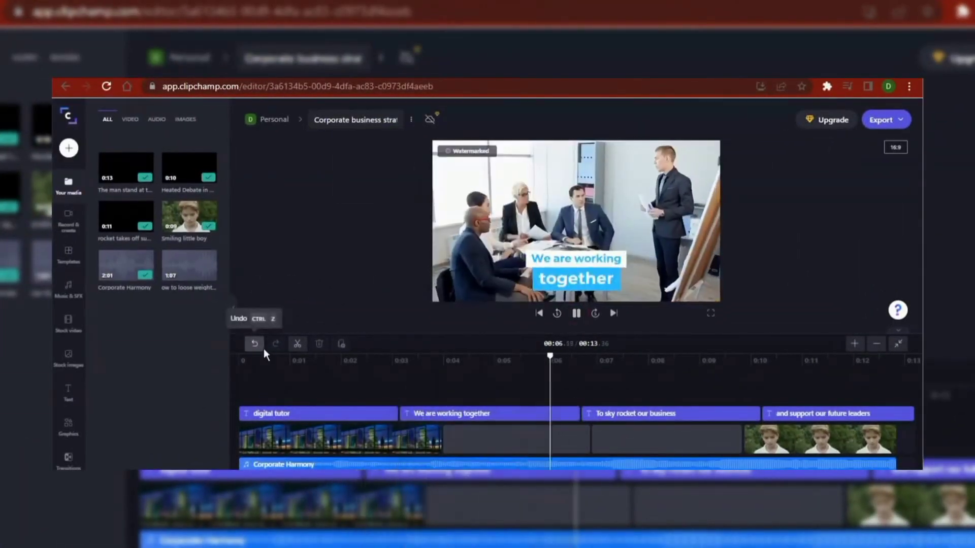
Add a Subscribe panel clip from the stock video library to the timeline
left_click(70, 149)
left_click(73, 327)
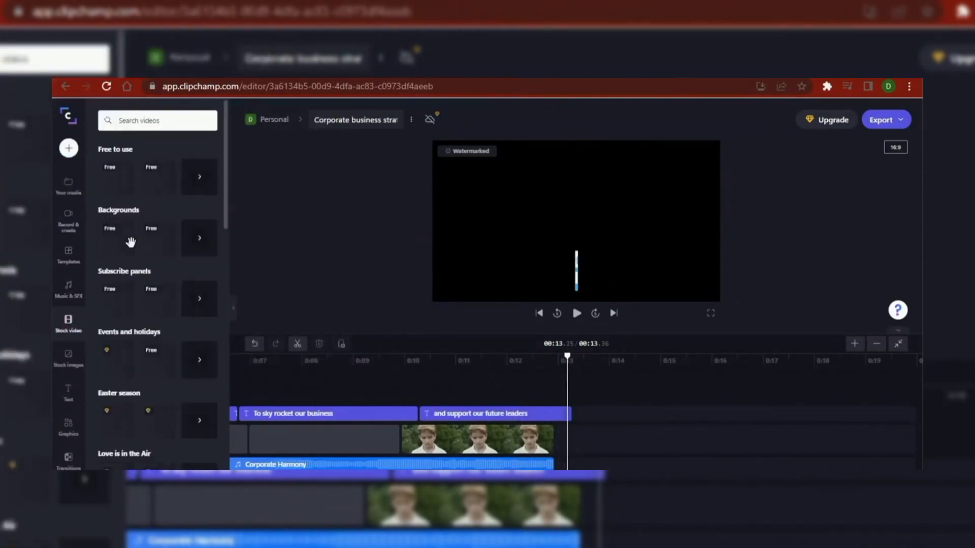
left_click(165, 311)
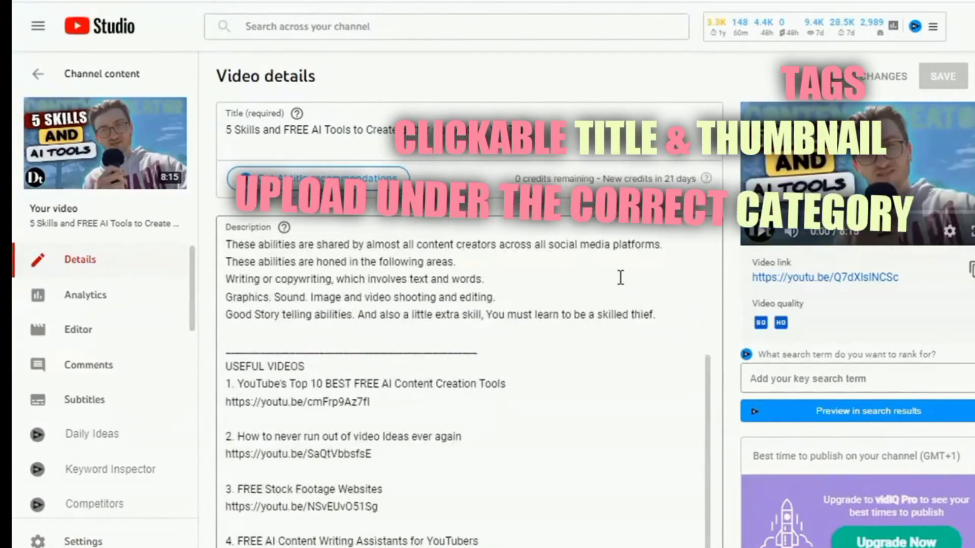
Scroll the video details page past Thumbnail, Playlists and Paid promotion down to Tags
scroll(618, 264, "up", 1)
scroll(618, 264, "down", 4)
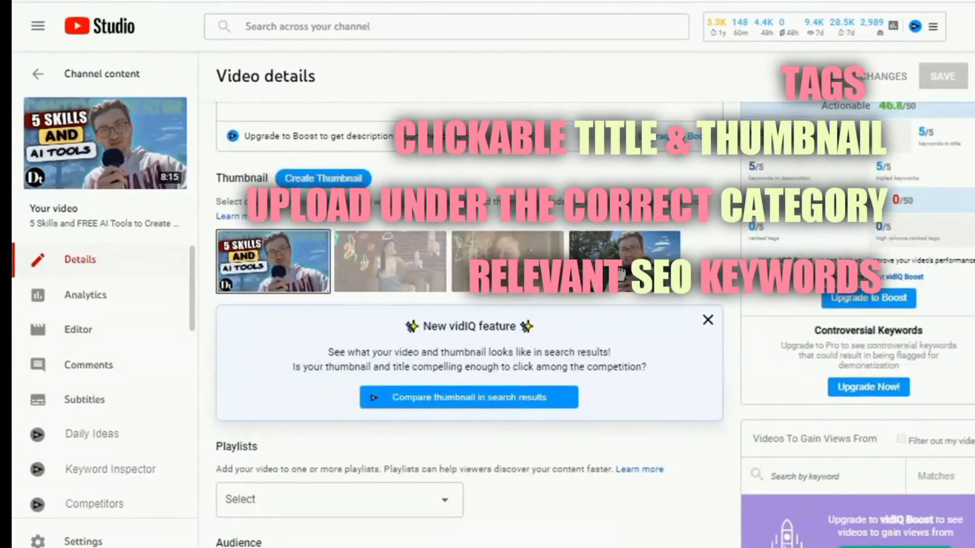
scroll(622, 276, "down", 10)
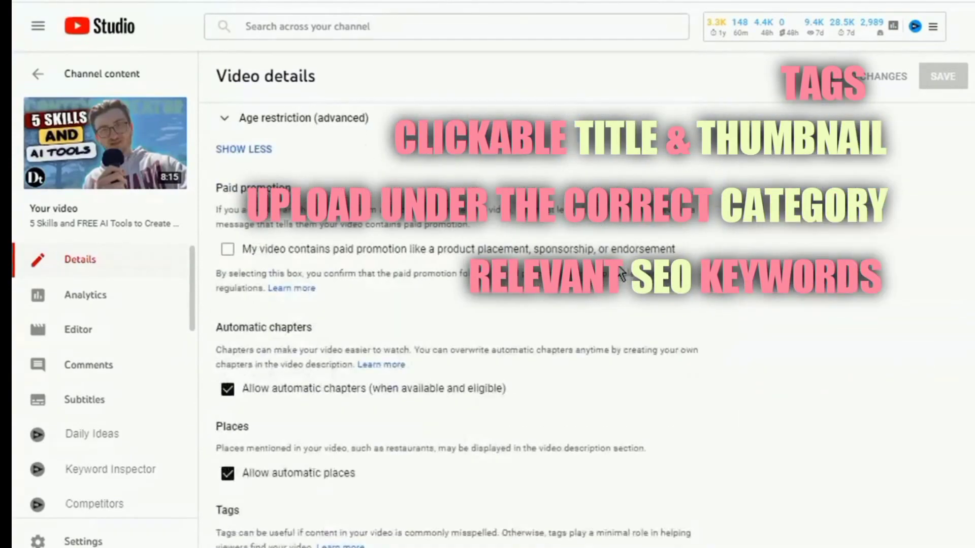
scroll(621, 274, "down", 3)
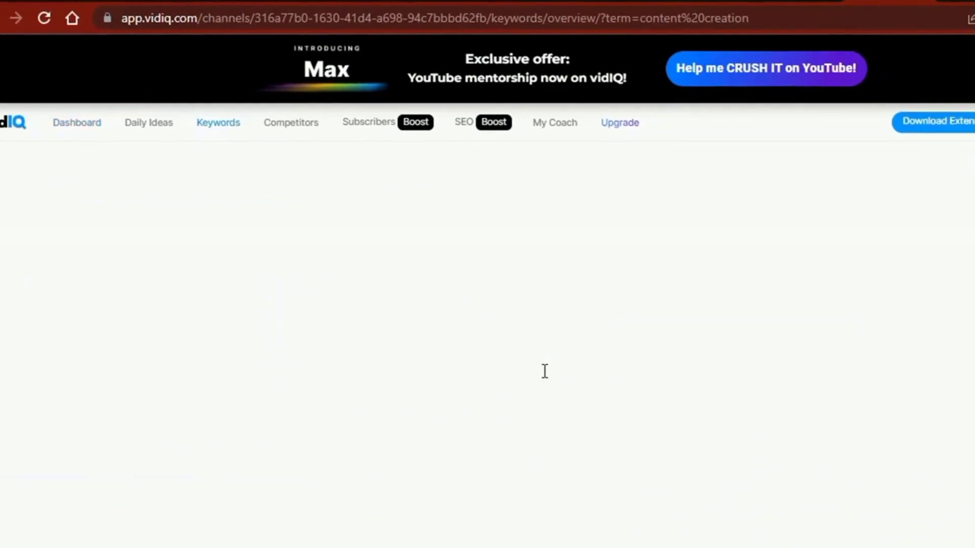
Scroll through vidIQ's keyword overview for 'content creation'
scroll(503, 446, "down", 5)
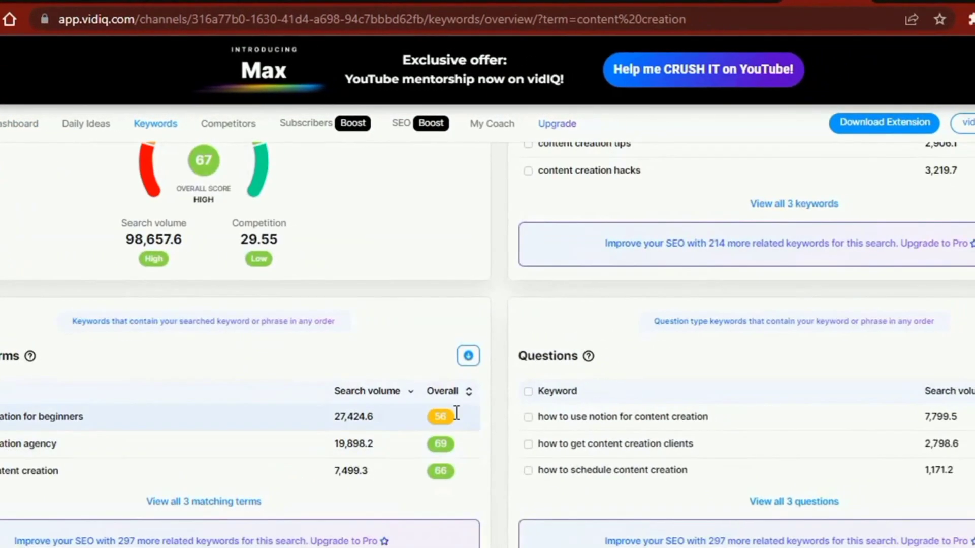
scroll(437, 447, "up", 5)
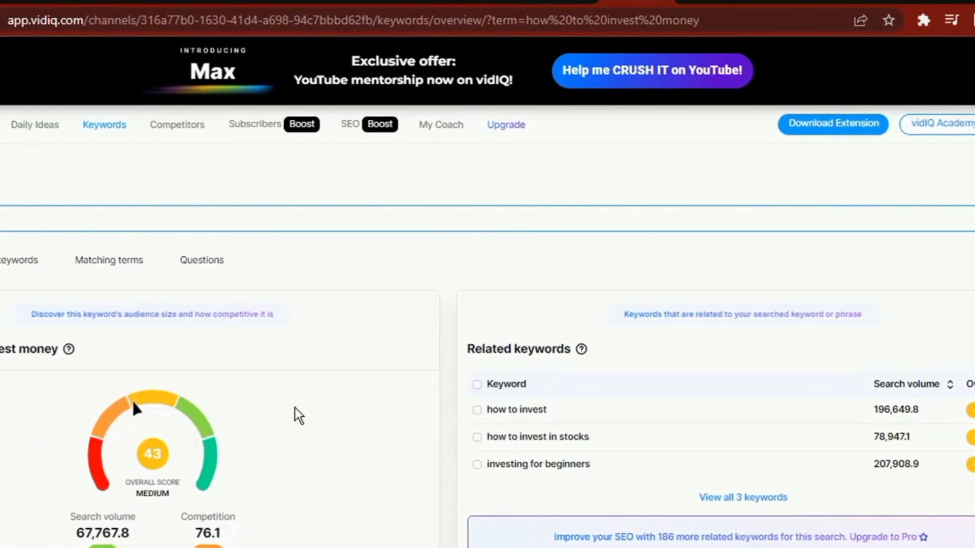
scroll(229, 508, "down", 5)
Look up 'how to invest in real estate with no money' and scroll its matching terms and questions
left_click(127, 417)
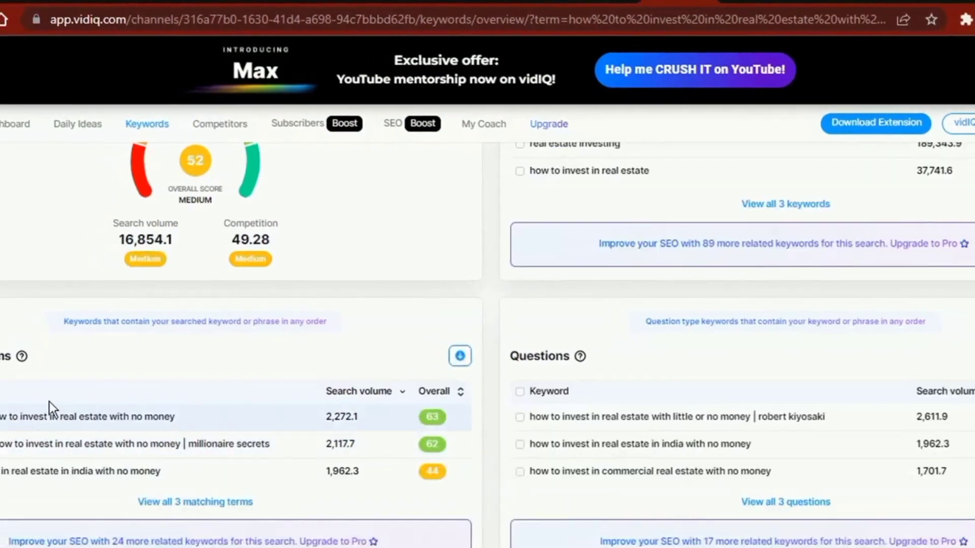
scroll(379, 302, "up", 5)
scroll(421, 301, "down", 10)
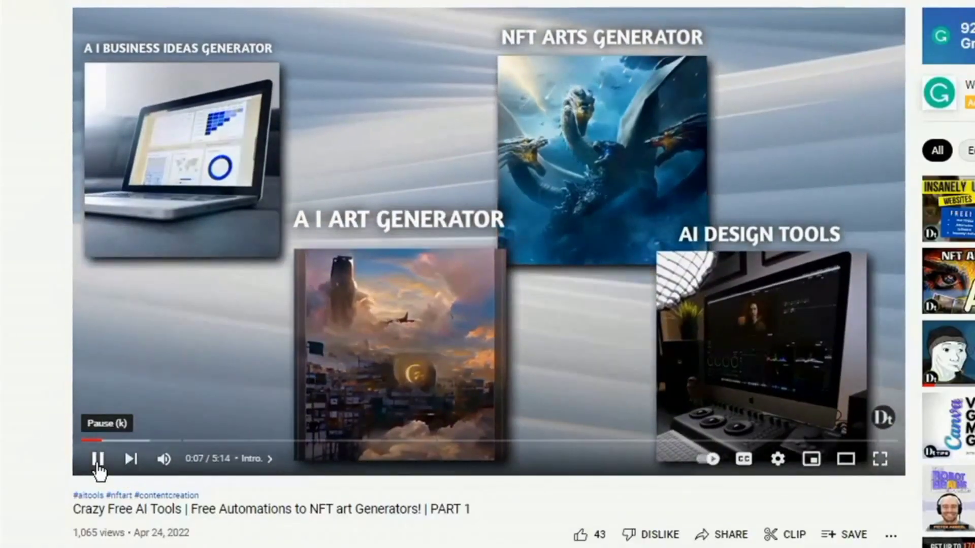
Pause the 'Crazy Free AI Tools | PART 1' video at 0:08 and select its URL
left_click(98, 459)
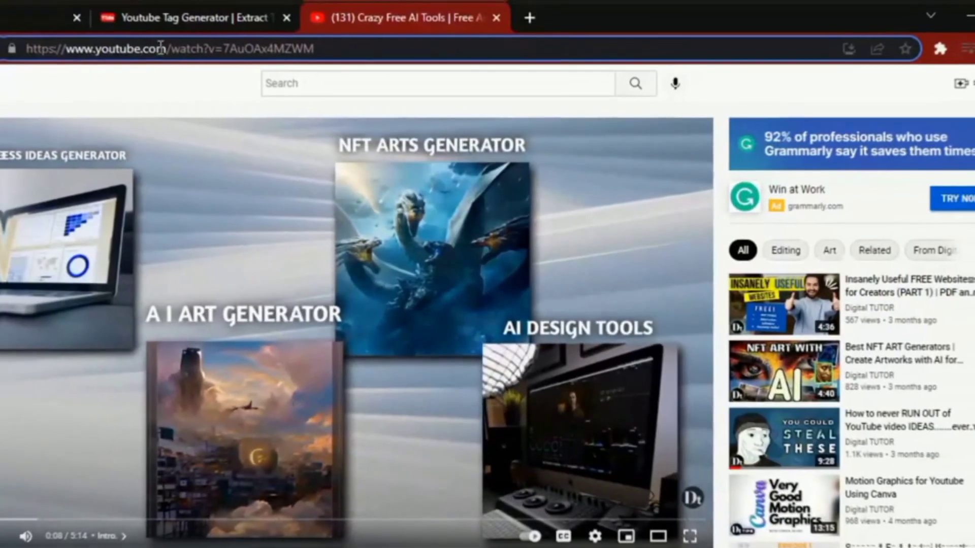
left_click(154, 46)
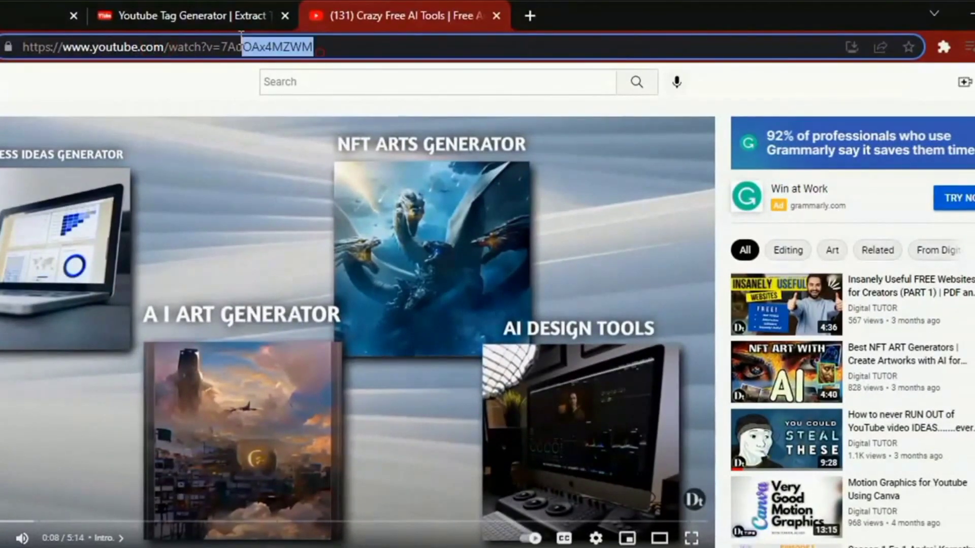
Paste the video's URL into the YouTube Tag Generator and run Find the tags
left_click_drag(193, 34, 63, 48)
left_click(193, 15)
right_click(317, 240)
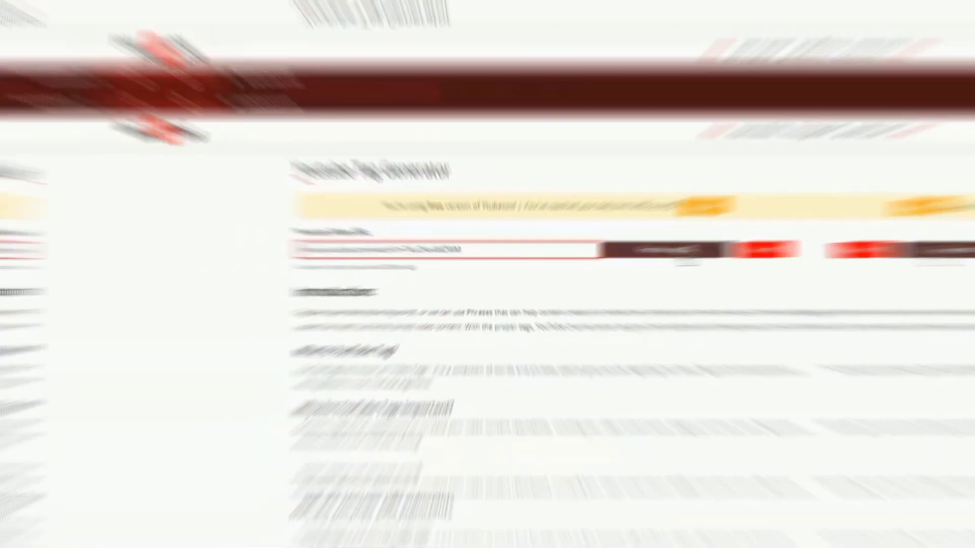
left_click(784, 242)
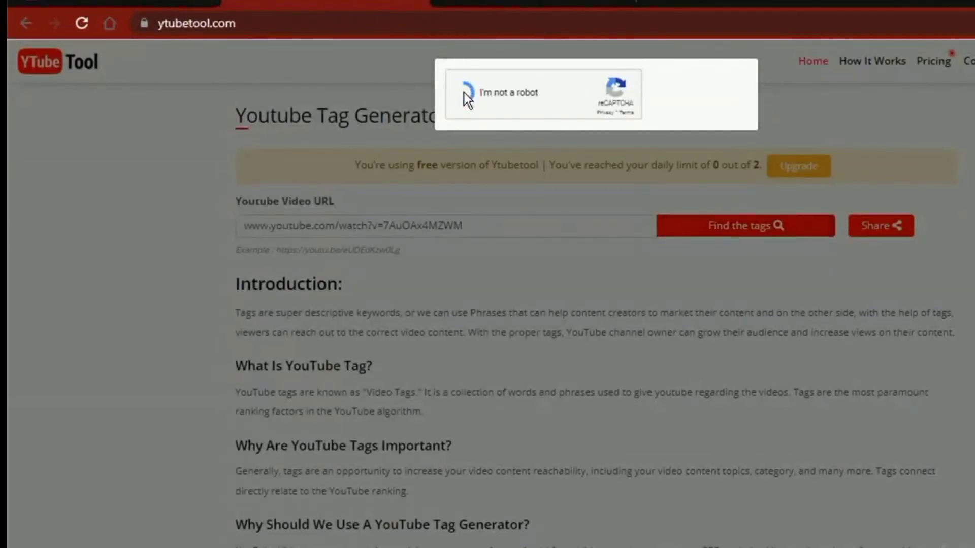